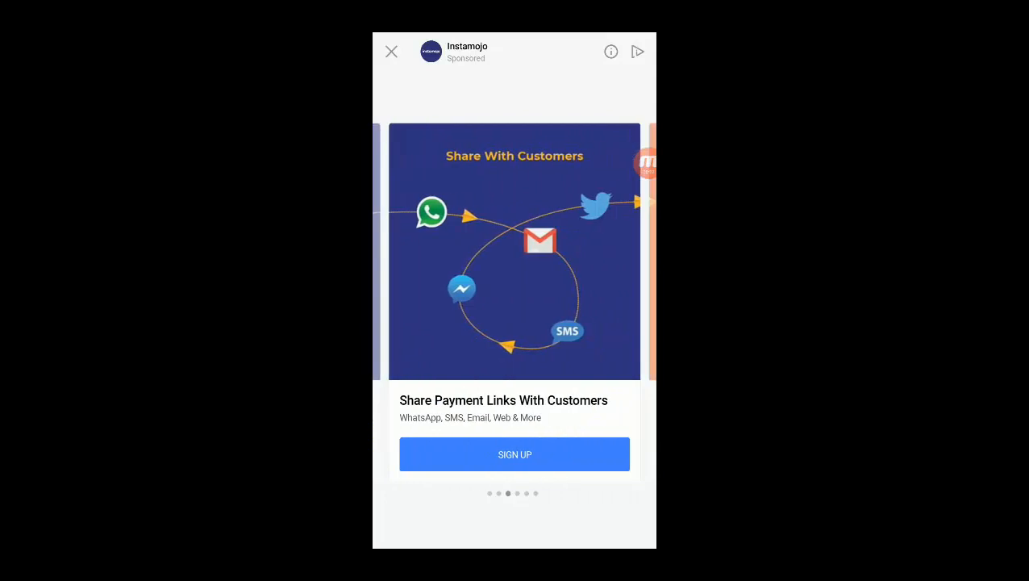
Step: Close the Instamojo ad and page forward through the Bussiness & Motivational quotes in the phone app
{"action": "left_click", "coordinate": [391, 52]}
{"action": "left_click_drag", "start_coordinate": [607, 400], "coordinate": [565, 394]}
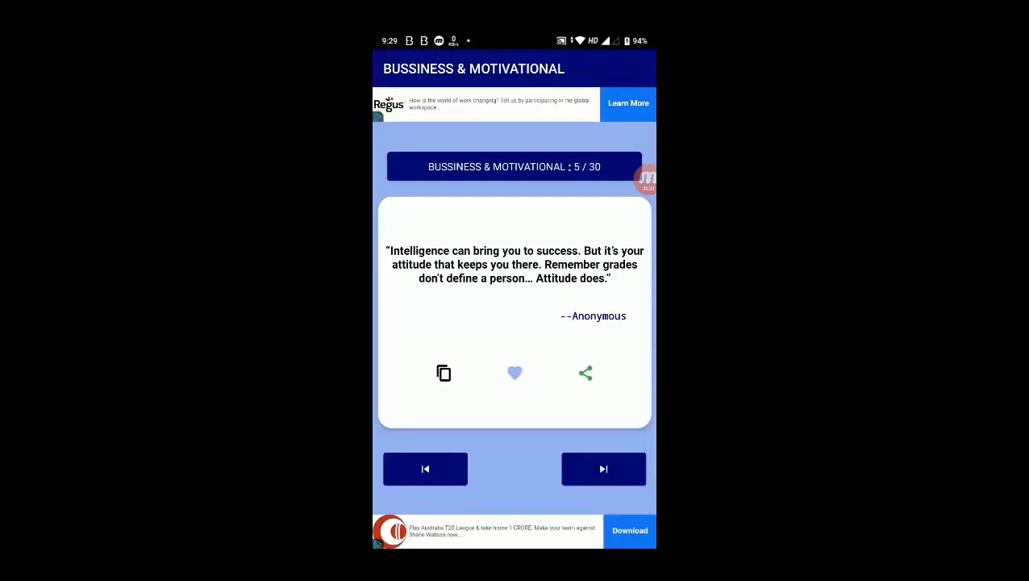
{"action": "left_click", "coordinate": [595, 469]}
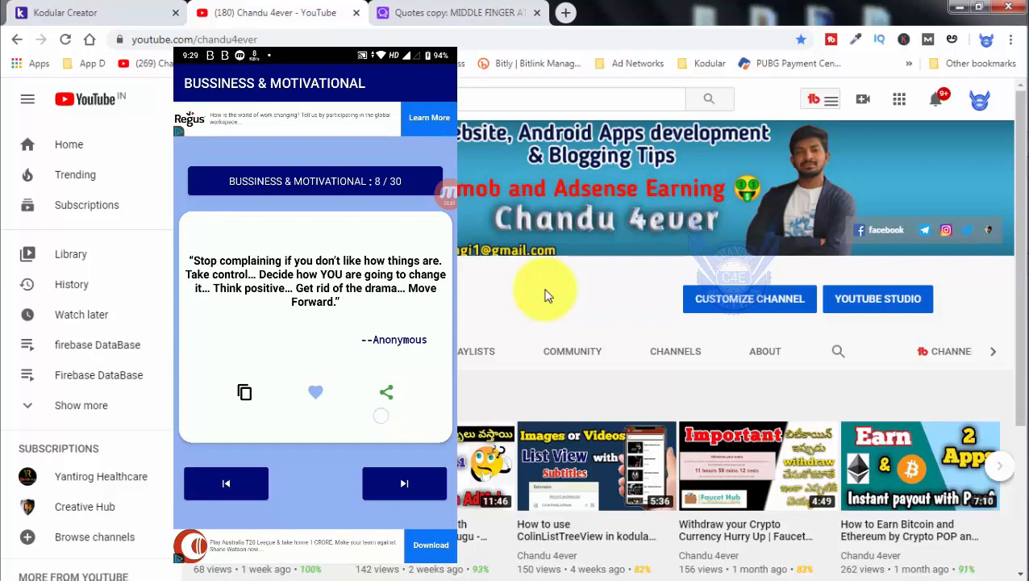
Step: Switch to the attitudeQuotes project in Kodular Creator and dismiss the Windows color scheme prompt
{"action": "left_click", "coordinate": [101, 10]}
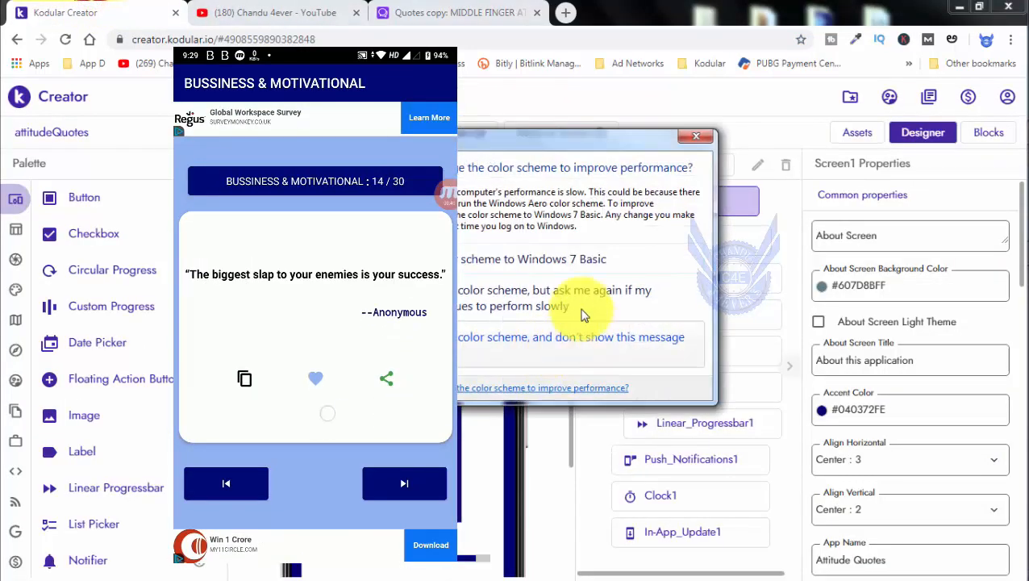
{"action": "left_click", "coordinate": [695, 137]}
{"action": "left_click", "coordinate": [532, 305]}
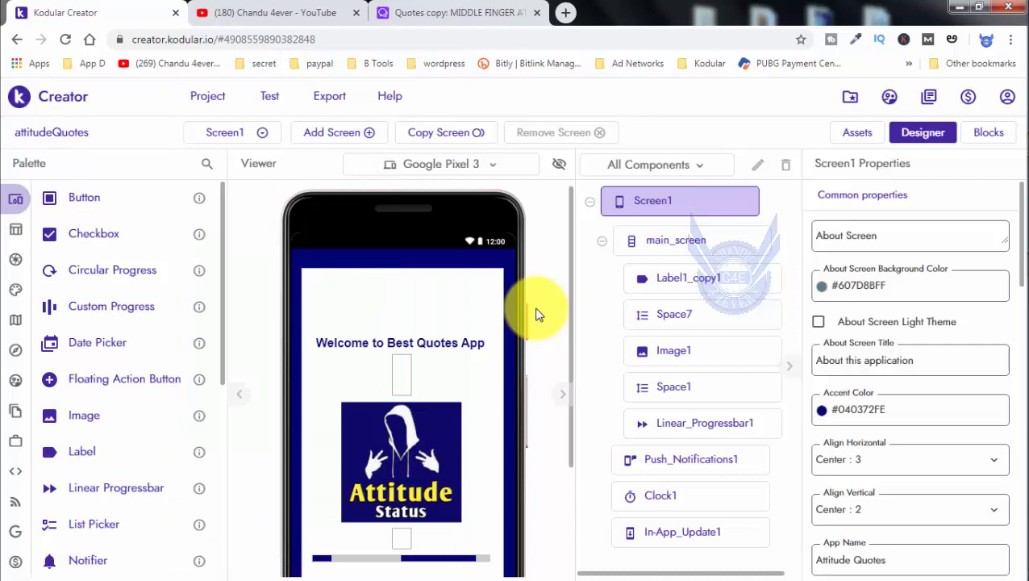
Step: Inspect the properties of the logo image and the Clock1 component on Screen1
{"action": "scroll", "coordinate": [542, 336], "scroll_direction": "down", "scroll_amount": 2}
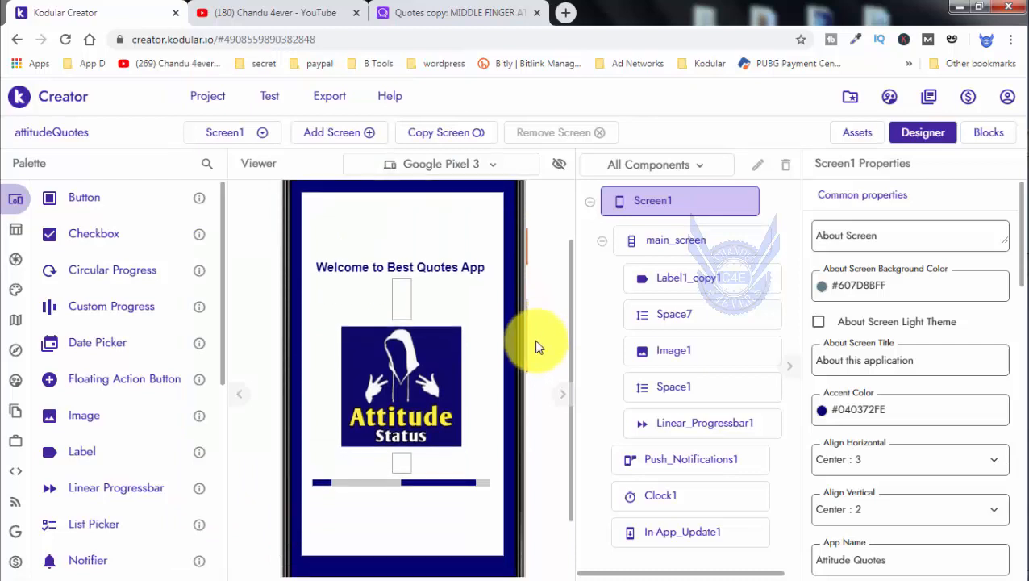
{"action": "left_click", "coordinate": [438, 370]}
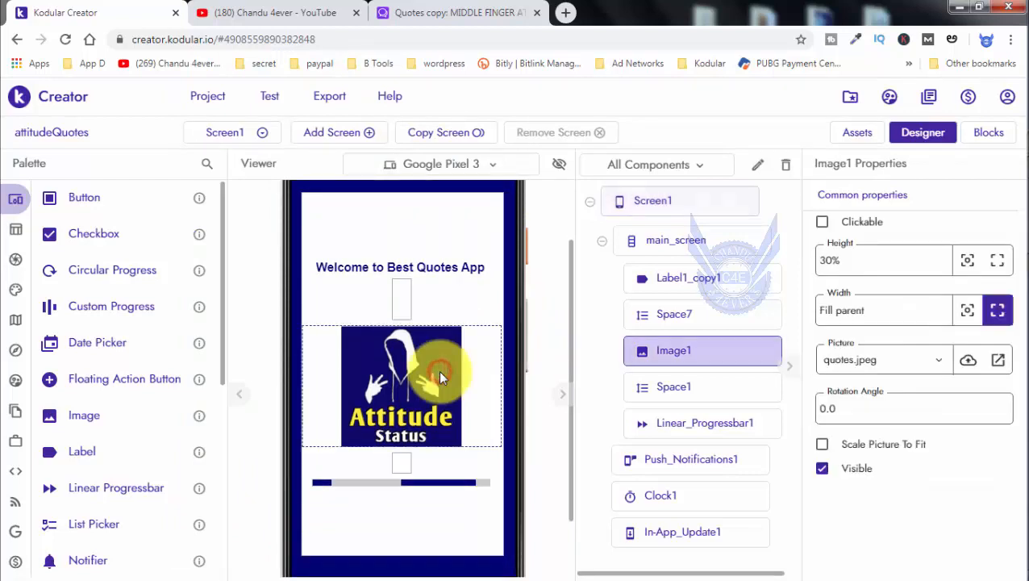
{"action": "left_click", "coordinate": [856, 137]}
{"action": "left_click", "coordinate": [758, 167]}
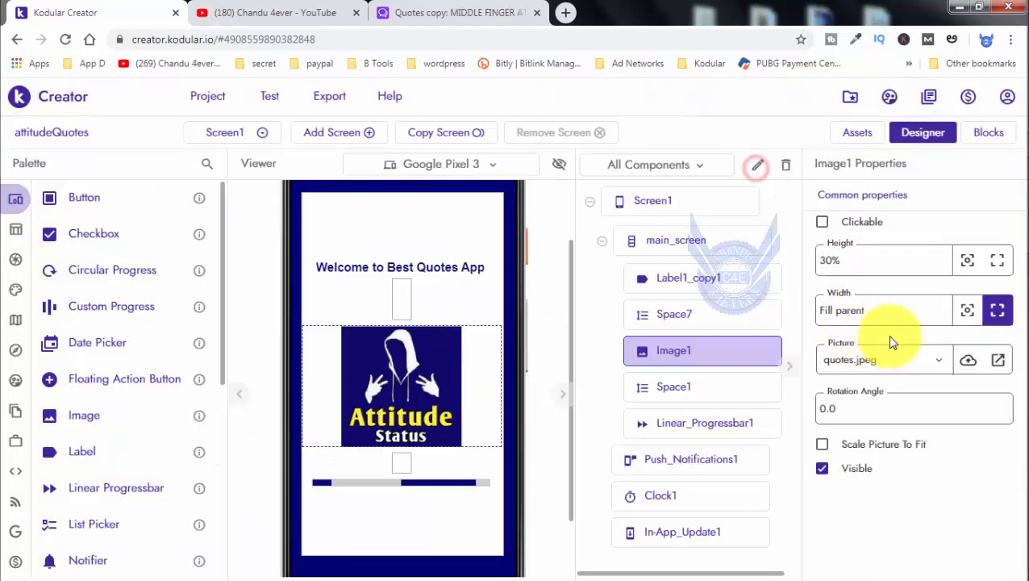
{"action": "left_click", "coordinate": [537, 230]}
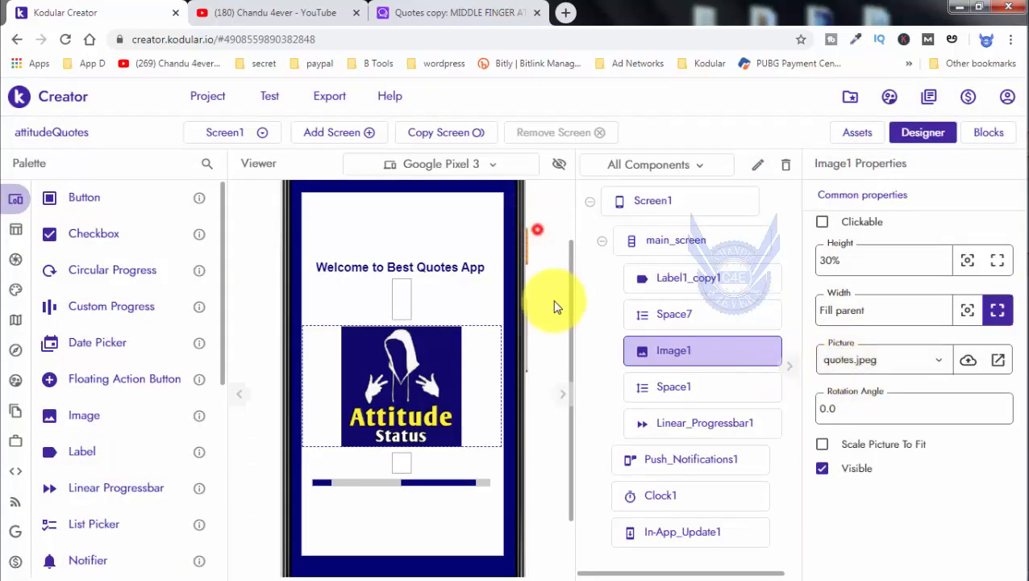
{"action": "left_click", "coordinate": [264, 140]}
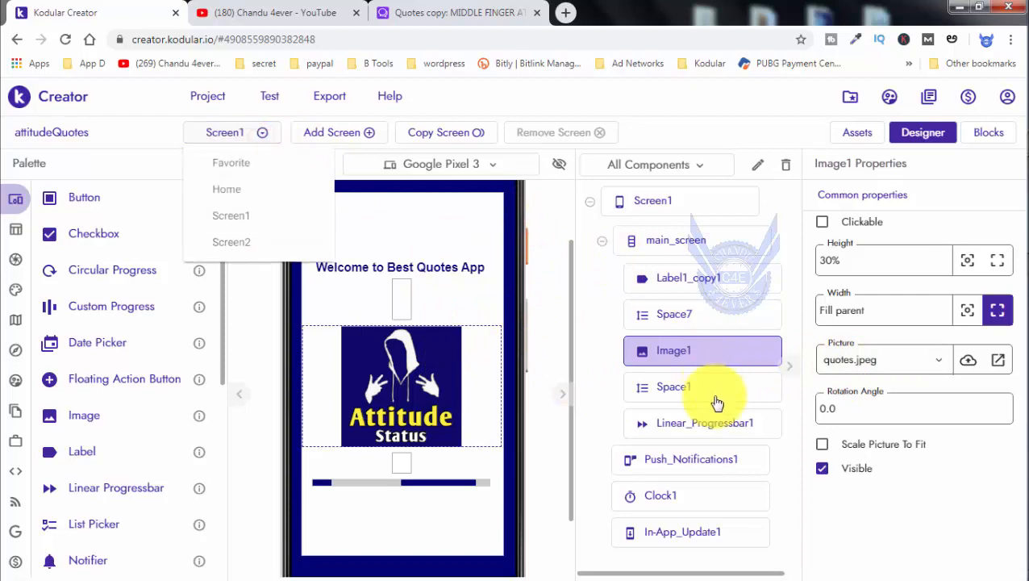
{"action": "left_click", "coordinate": [676, 500]}
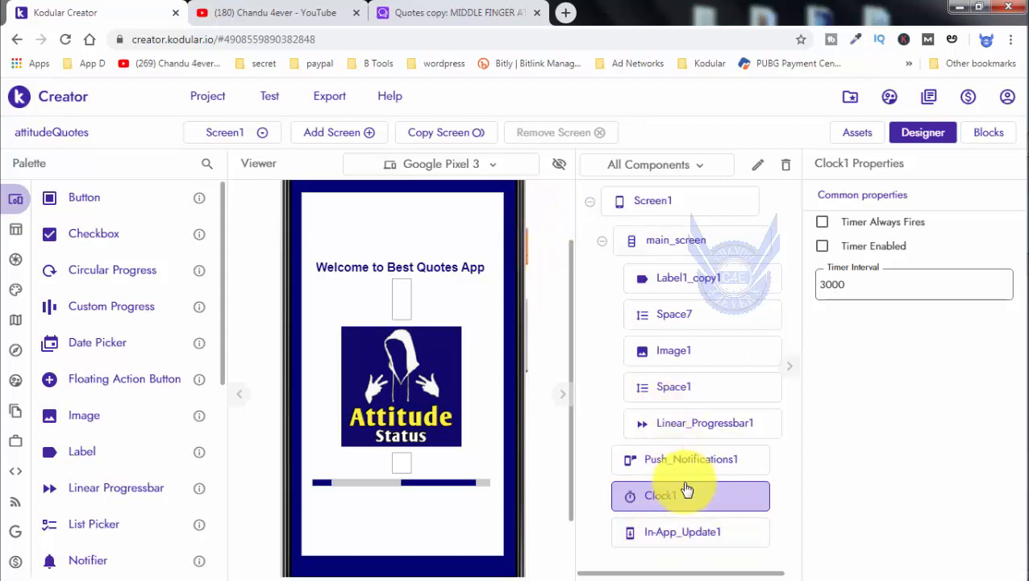
Step: Open the Home screen in the designer and examine its layout with the Facebook banner
{"action": "left_click", "coordinate": [224, 137]}
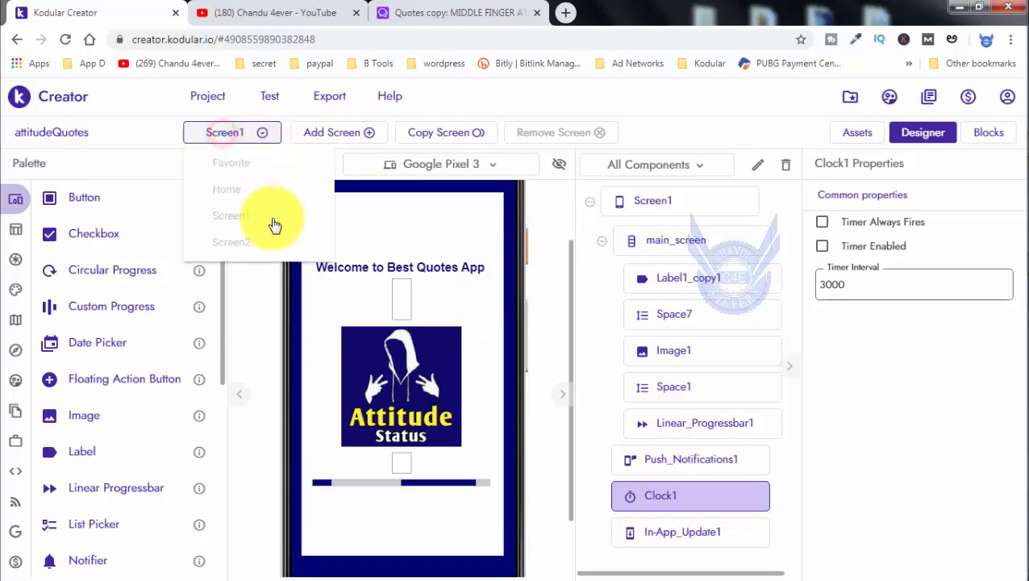
{"action": "left_click", "coordinate": [247, 194]}
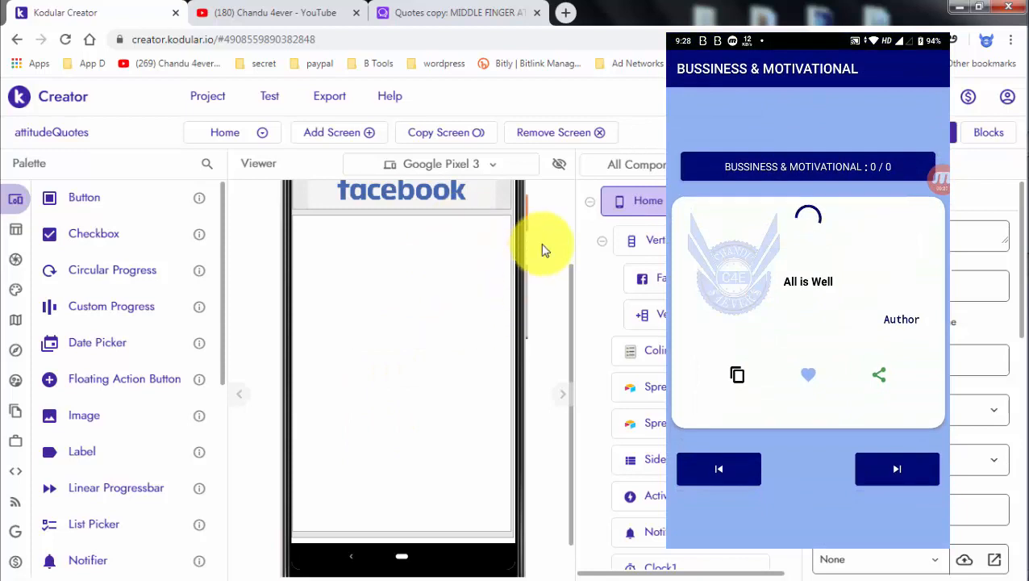
{"action": "scroll", "coordinate": [464, 262], "scroll_direction": "up", "scroll_amount": 1}
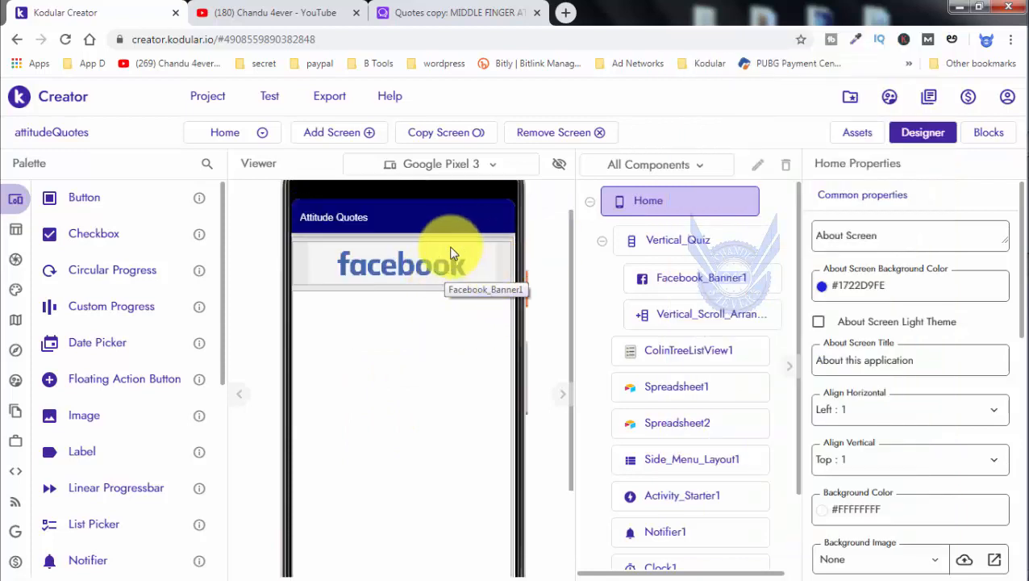
{"action": "scroll", "coordinate": [484, 254], "scroll_direction": "down", "scroll_amount": 1}
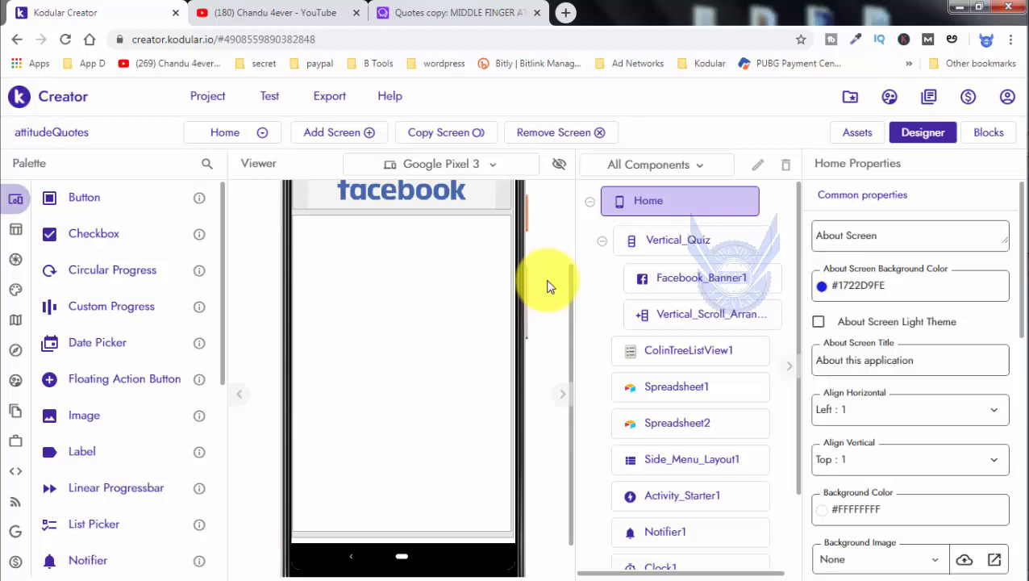
Step: Switch to Airtable and open the Quote Caegory copy base to review its category titles and thumbnail links
{"action": "left_click", "coordinate": [452, 13]}
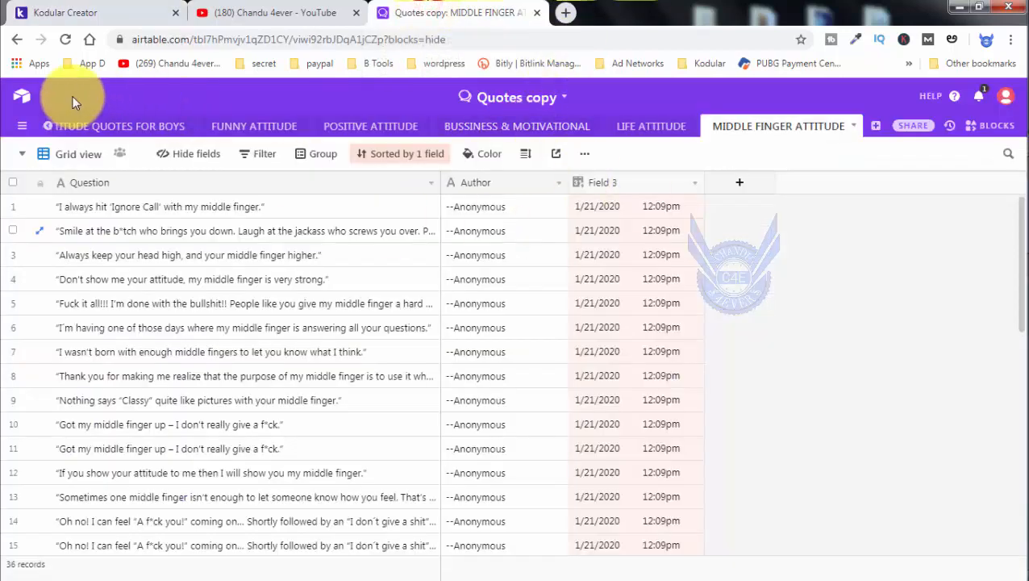
{"action": "left_click", "coordinate": [19, 103]}
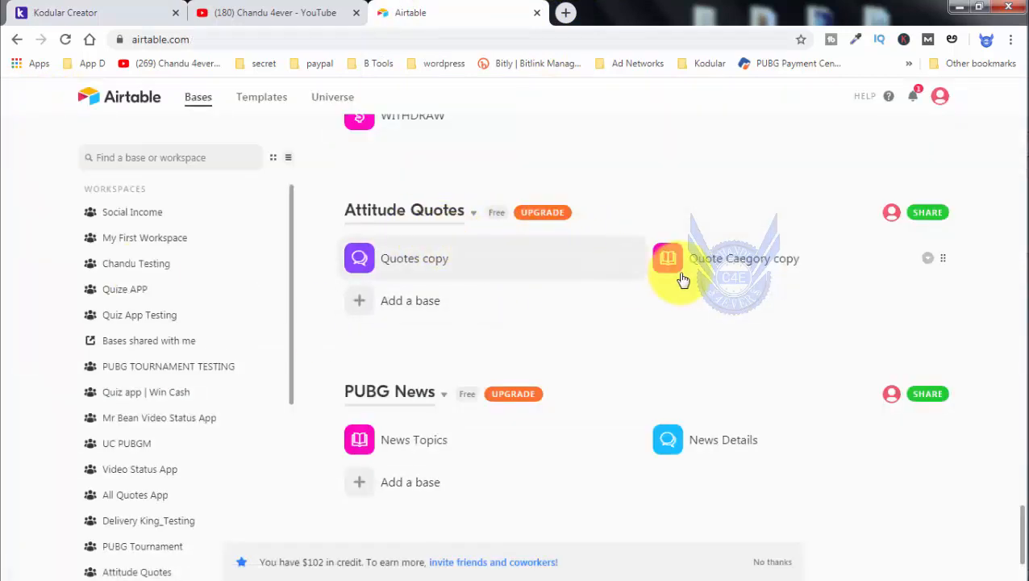
{"action": "left_click", "coordinate": [735, 266]}
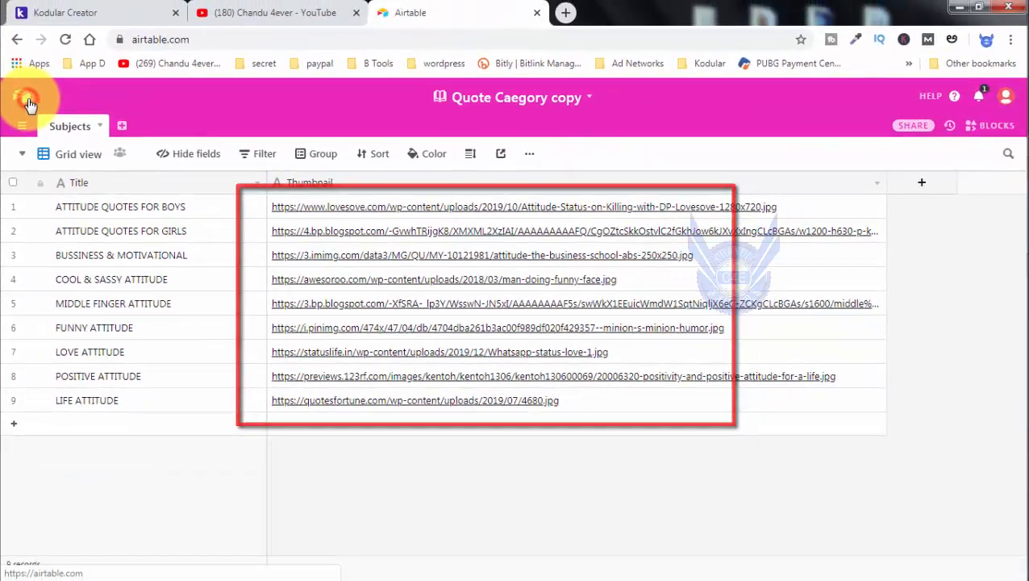
Step: Open the Quotes copy base and review the quotes and authors in the ATTITUDE QUOTES FOR BOYS table
{"action": "left_click", "coordinate": [29, 10]}
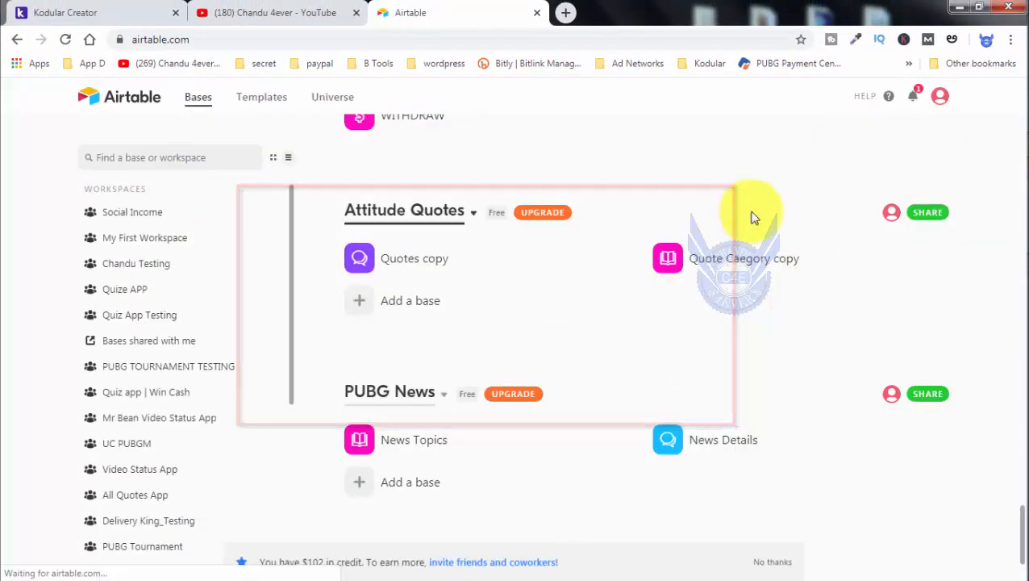
{"action": "left_click", "coordinate": [404, 267]}
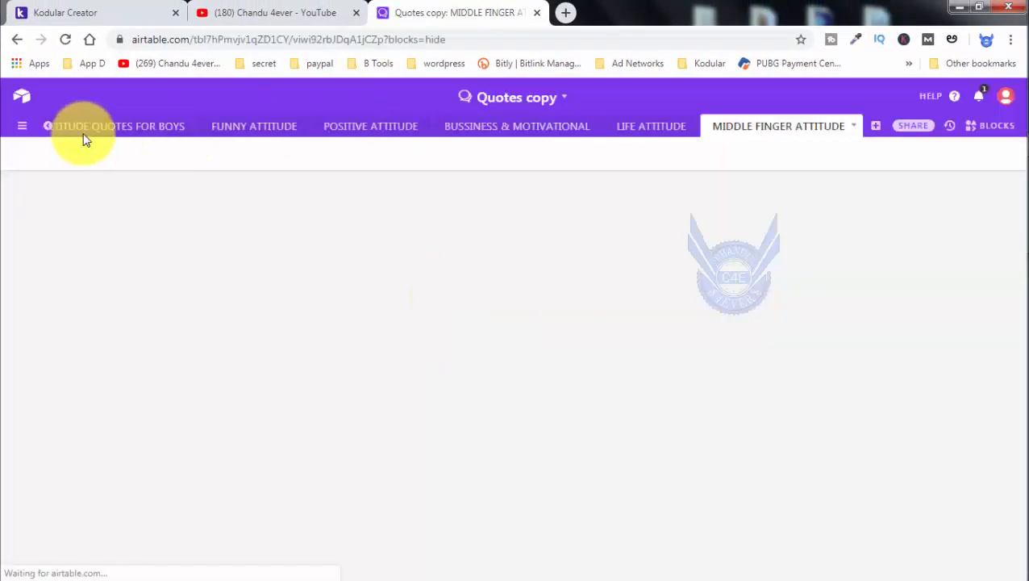
{"action": "left_click", "coordinate": [101, 124]}
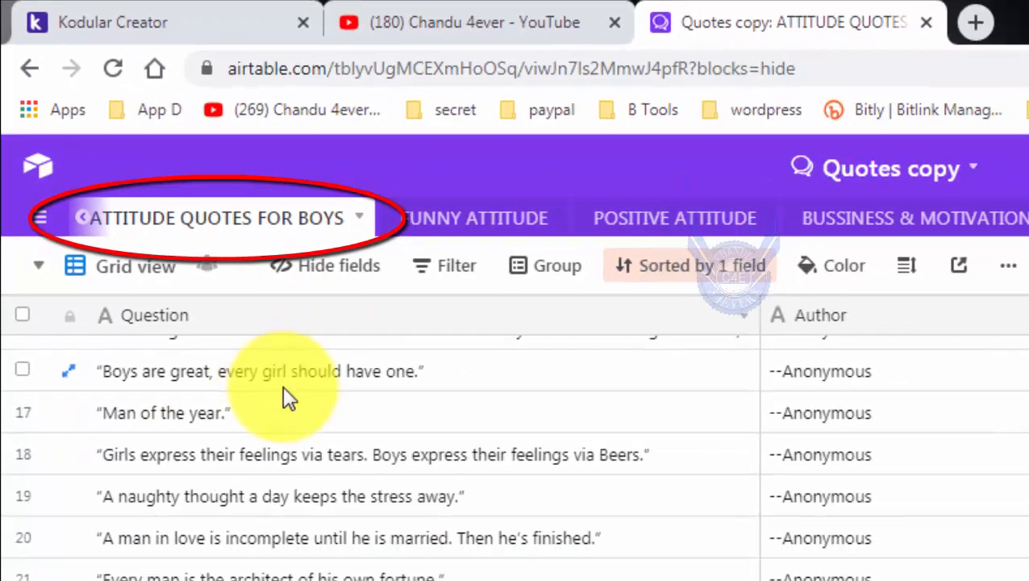
{"action": "scroll", "coordinate": [282, 409], "scroll_direction": "up", "scroll_amount": 4}
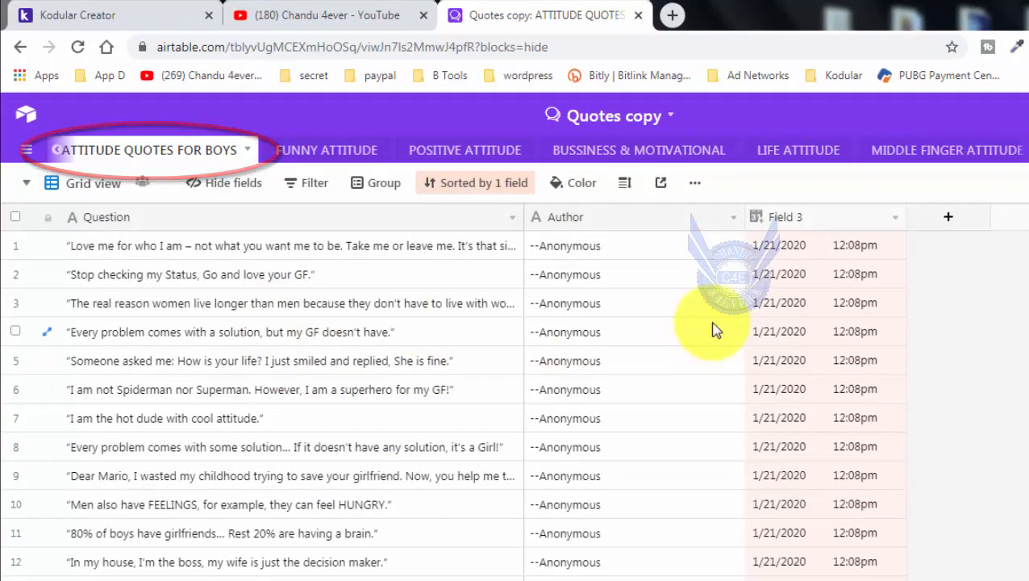
Step: Switch back to Kodular Creator and review the Home screen's blocks for the spreadsheets, list view and side menu
{"action": "left_click", "coordinate": [162, 14]}
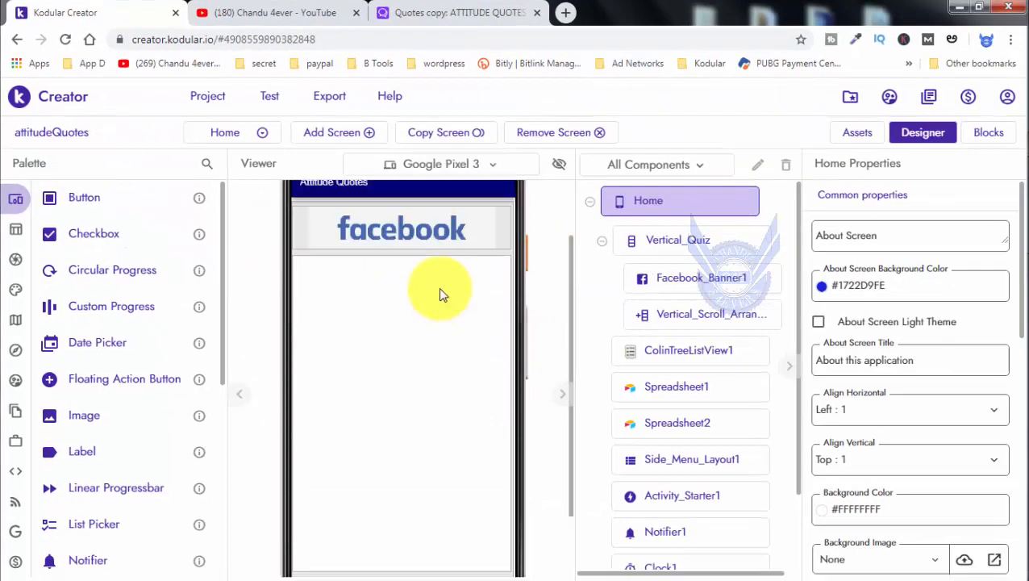
{"action": "left_click", "coordinate": [238, 125]}
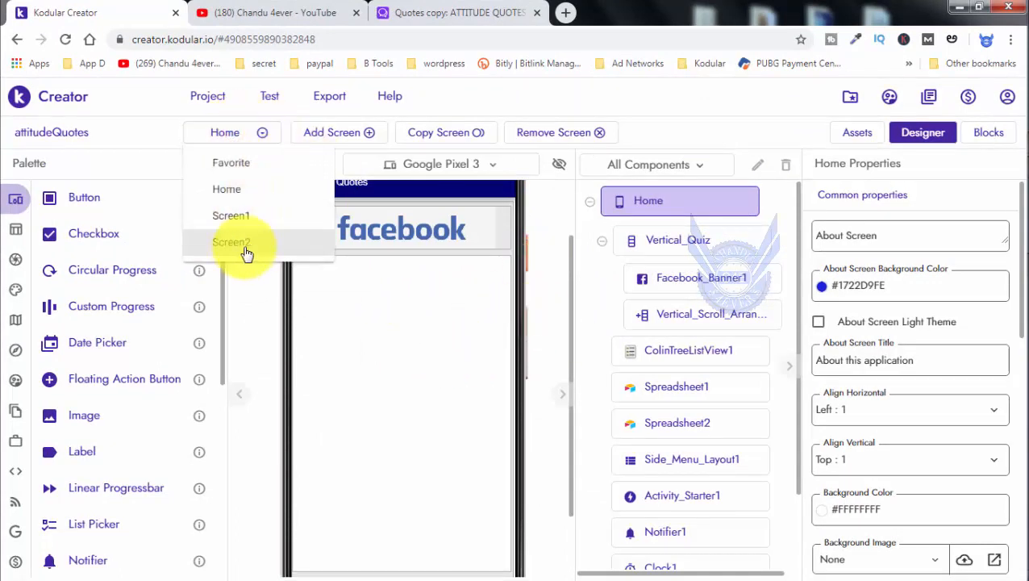
{"action": "left_click", "coordinate": [988, 133]}
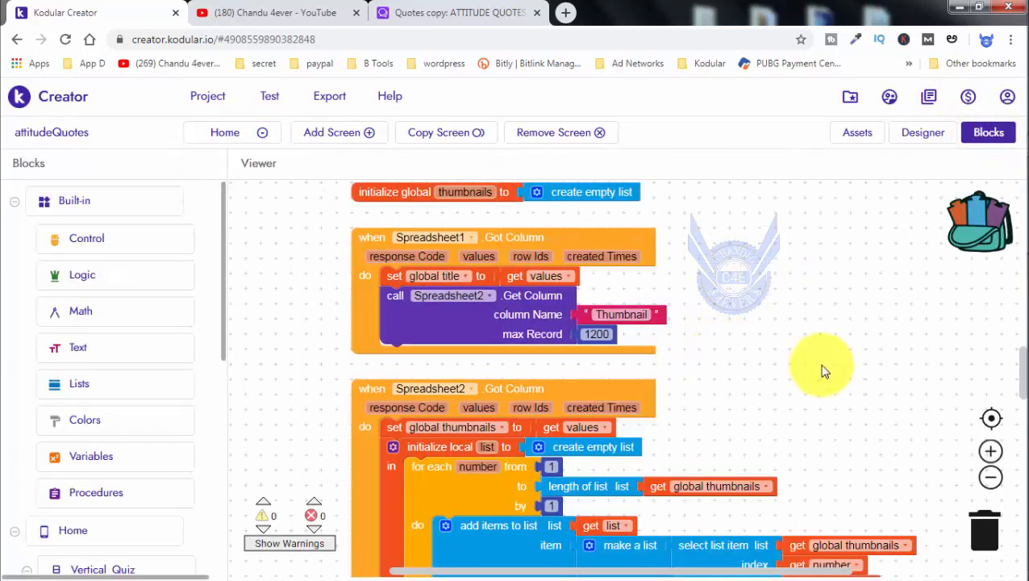
{"action": "scroll", "coordinate": [820, 361], "scroll_direction": "down", "scroll_amount": 4}
{"action": "scroll", "coordinate": [822, 365], "scroll_direction": "down", "scroll_amount": 5}
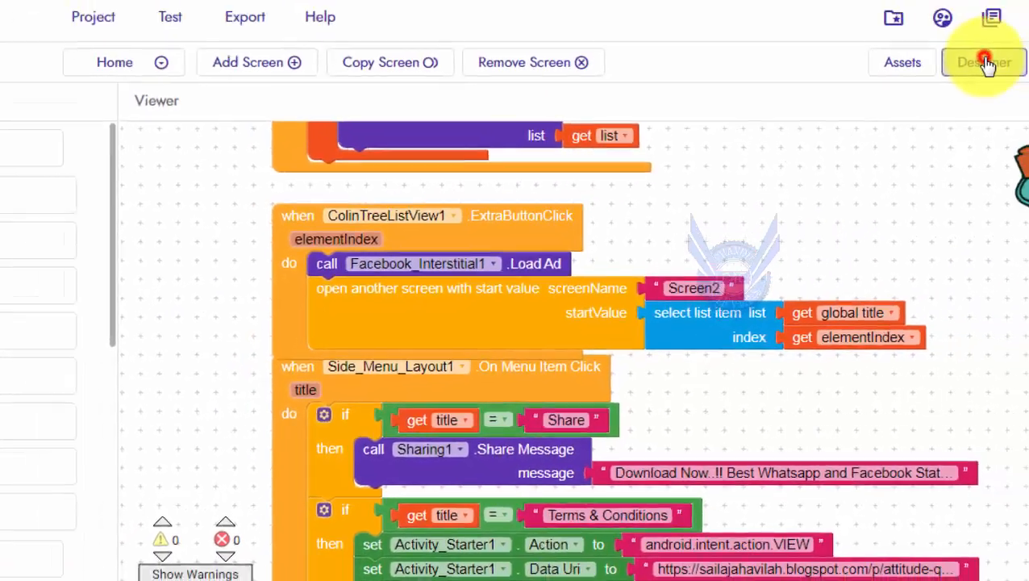
Step: Open Screen2 in the designer and dismiss the Windows color scheme prompt
{"action": "left_click", "coordinate": [926, 133]}
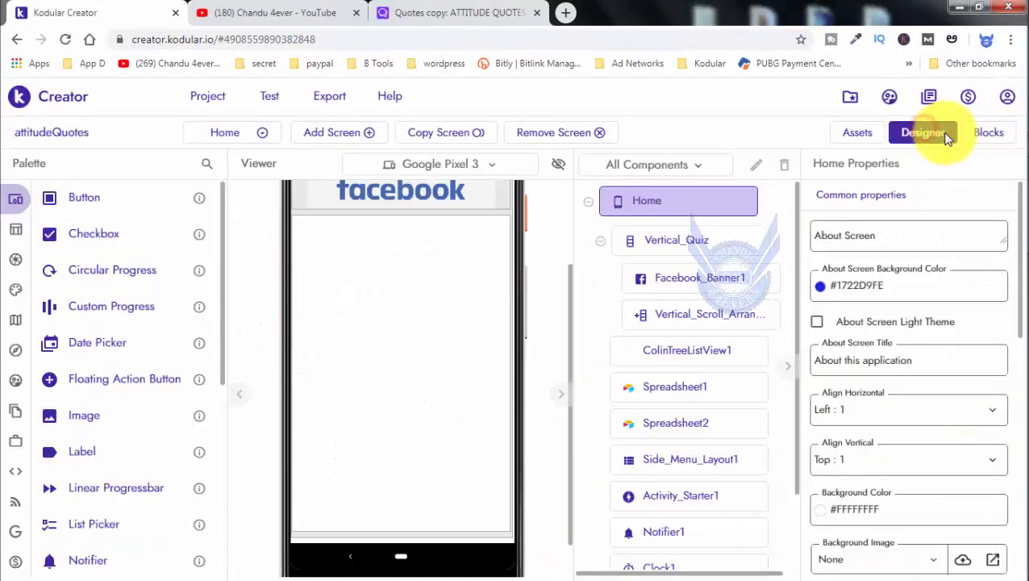
{"action": "left_click", "coordinate": [229, 132]}
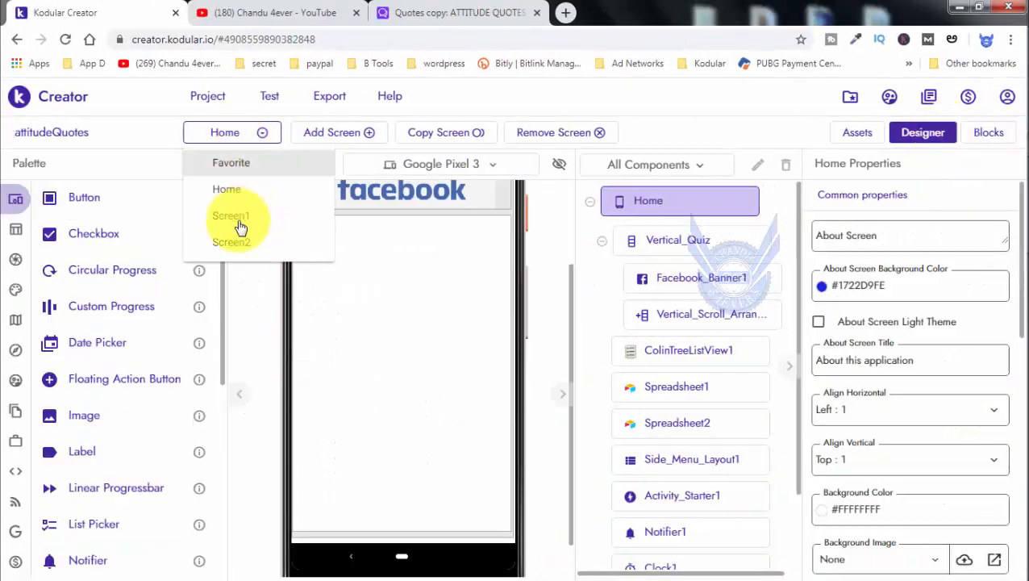
{"action": "left_click", "coordinate": [239, 216]}
{"action": "scroll", "coordinate": [480, 278], "scroll_direction": "up", "scroll_amount": 1}
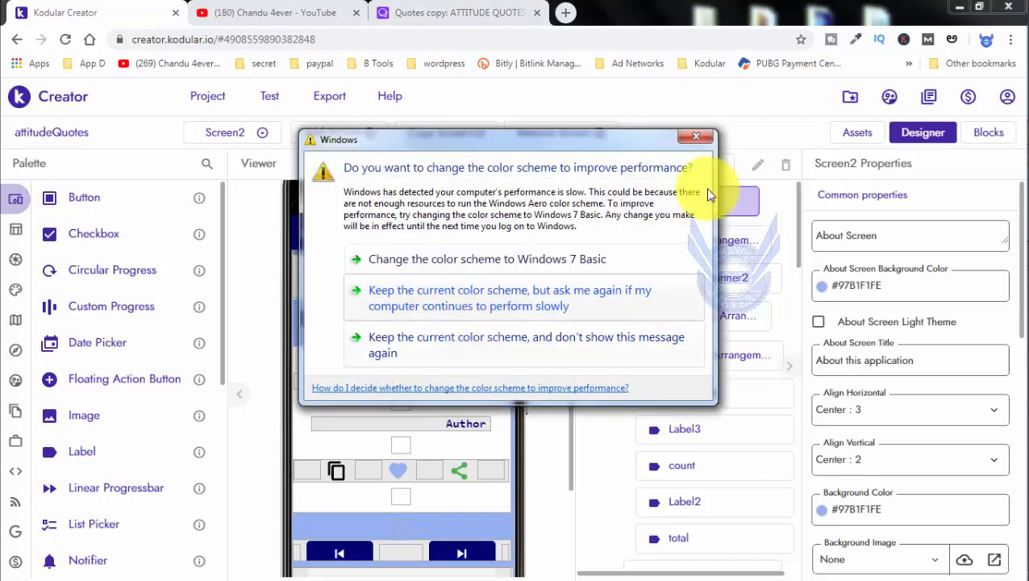
{"action": "left_click", "coordinate": [704, 142]}
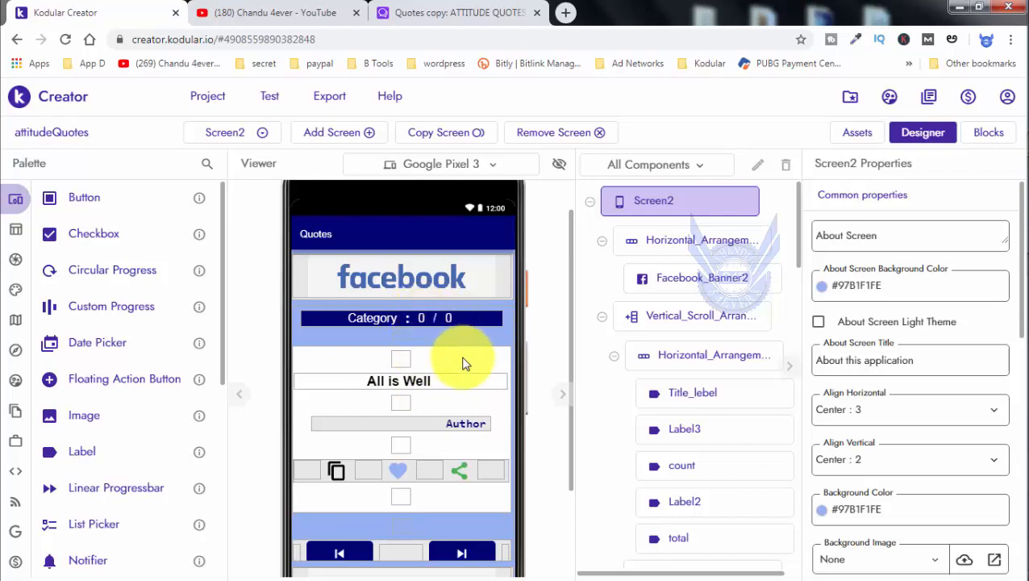
Step: Examine Screen2's quote layout and its full component list, including the non-visible components
{"action": "scroll", "coordinate": [461, 358], "scroll_direction": "down", "scroll_amount": 2}
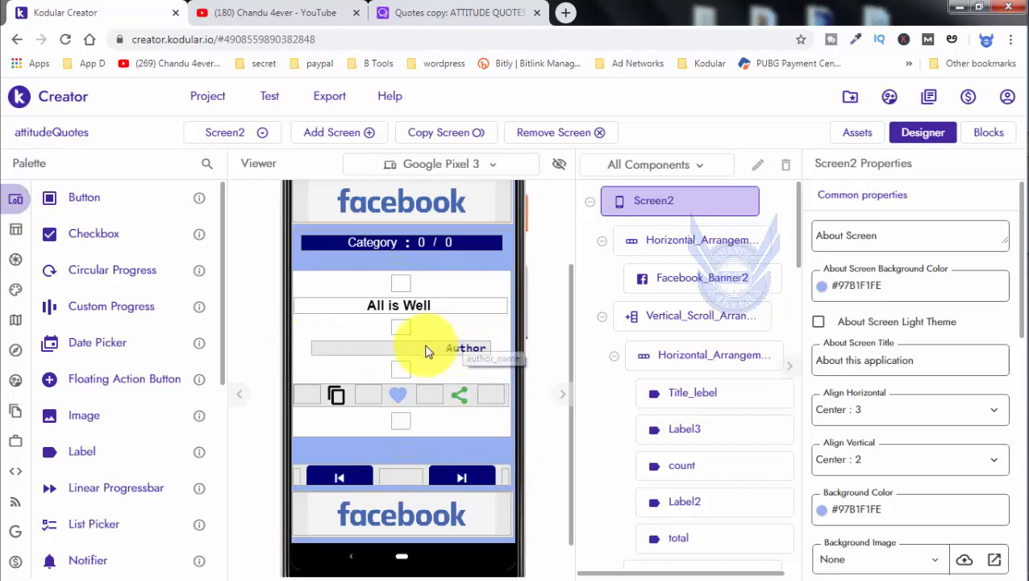
{"action": "scroll", "coordinate": [702, 424], "scroll_direction": "down", "scroll_amount": 15}
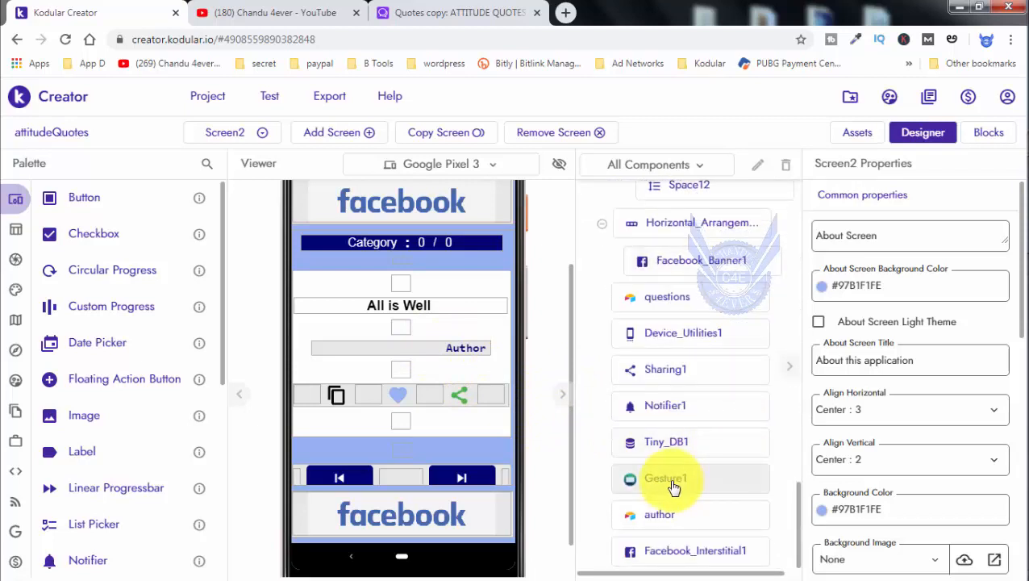
{"action": "scroll", "coordinate": [673, 482], "scroll_direction": "up", "scroll_amount": 15}
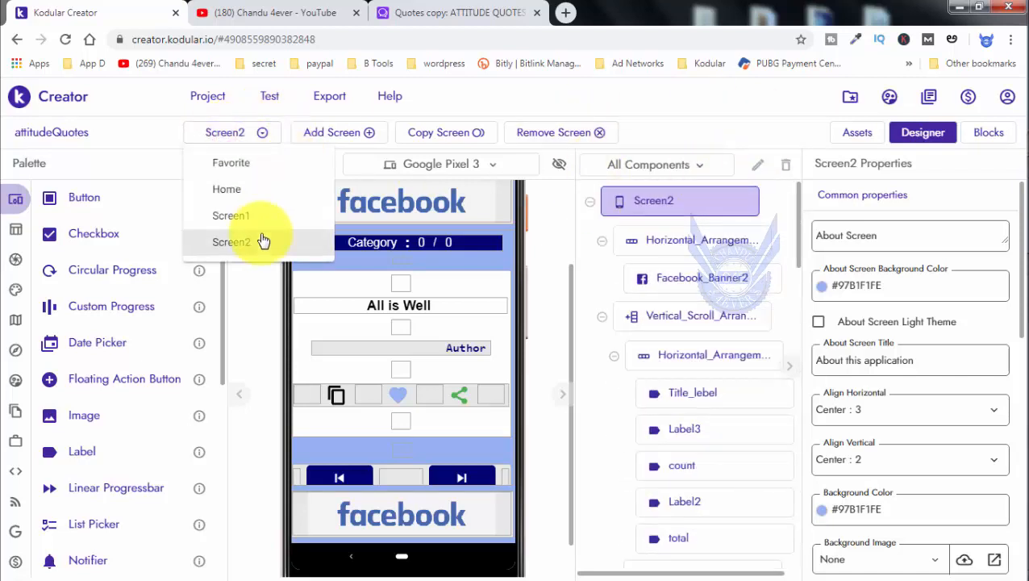
Step: Open the Favorite screen in the designer and examine its list view and banner layout
{"action": "left_click", "coordinate": [264, 175]}
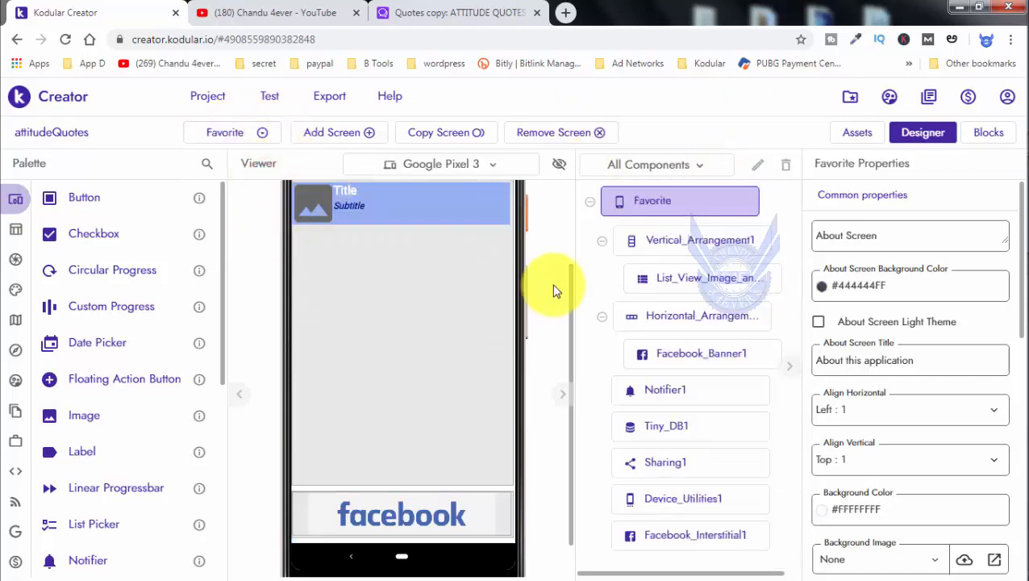
{"action": "left_click", "coordinate": [553, 286]}
{"action": "scroll", "coordinate": [551, 288], "scroll_direction": "up", "scroll_amount": 2}
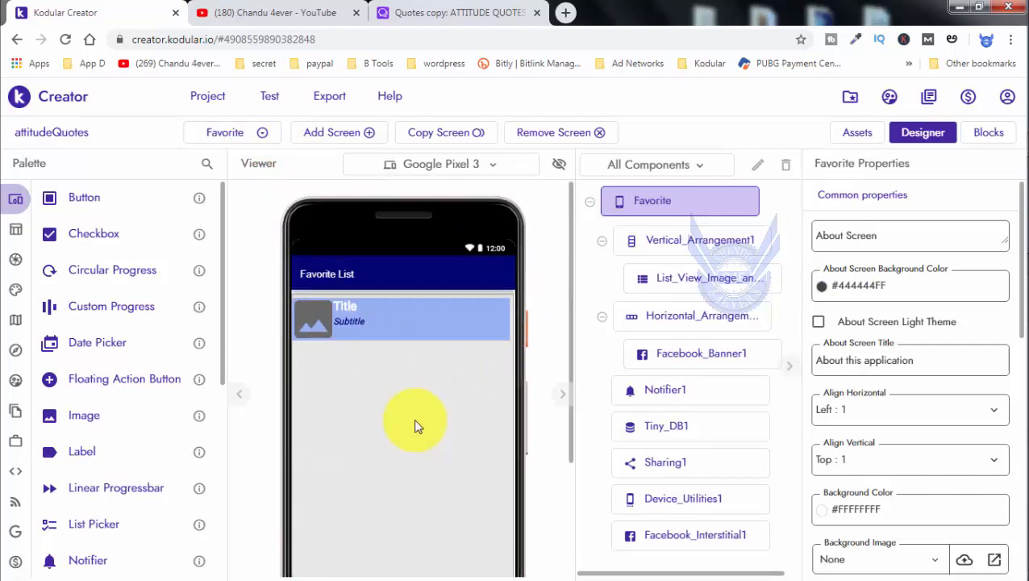
{"action": "scroll", "coordinate": [455, 371], "scroll_direction": "down", "scroll_amount": 1}
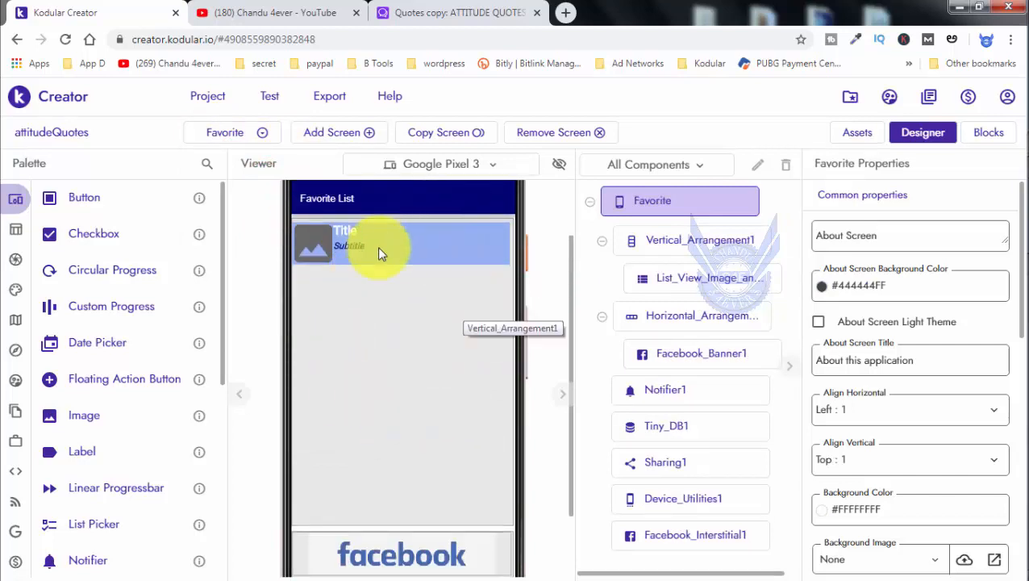
Step: Open the Home screen in the designer from the Favorite screen
{"action": "left_click", "coordinate": [554, 255]}
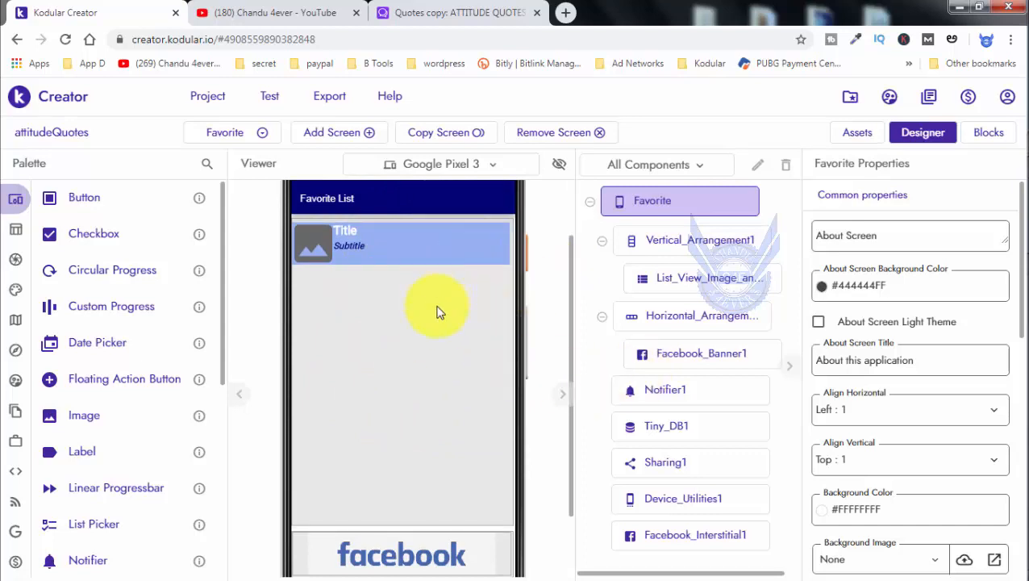
{"action": "left_click", "coordinate": [246, 133]}
{"action": "left_click", "coordinate": [254, 196]}
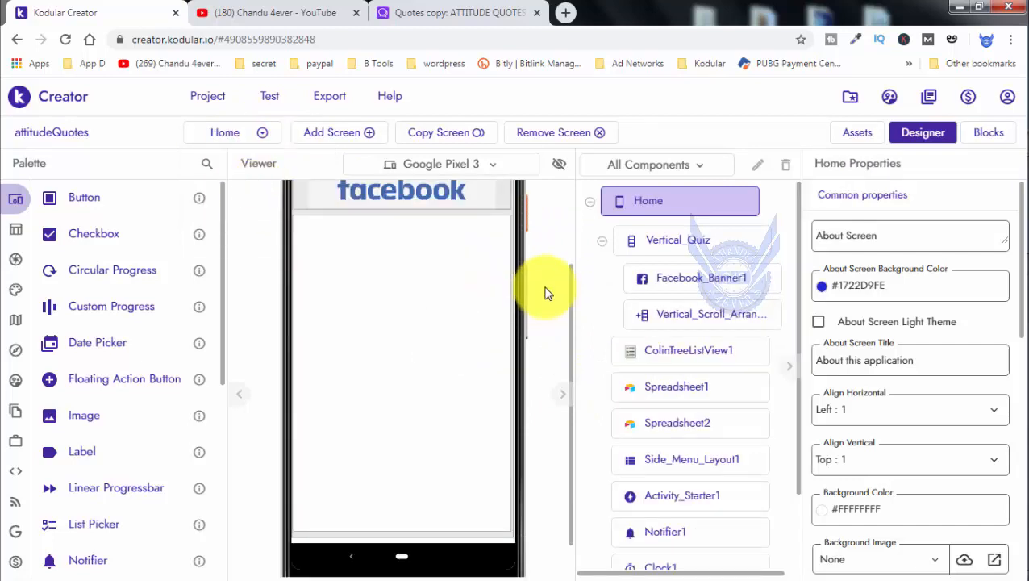
Step: Open a blank browser tab and return to the attitudeQuotes project in Kodular Creator
{"action": "left_click", "coordinate": [545, 287]}
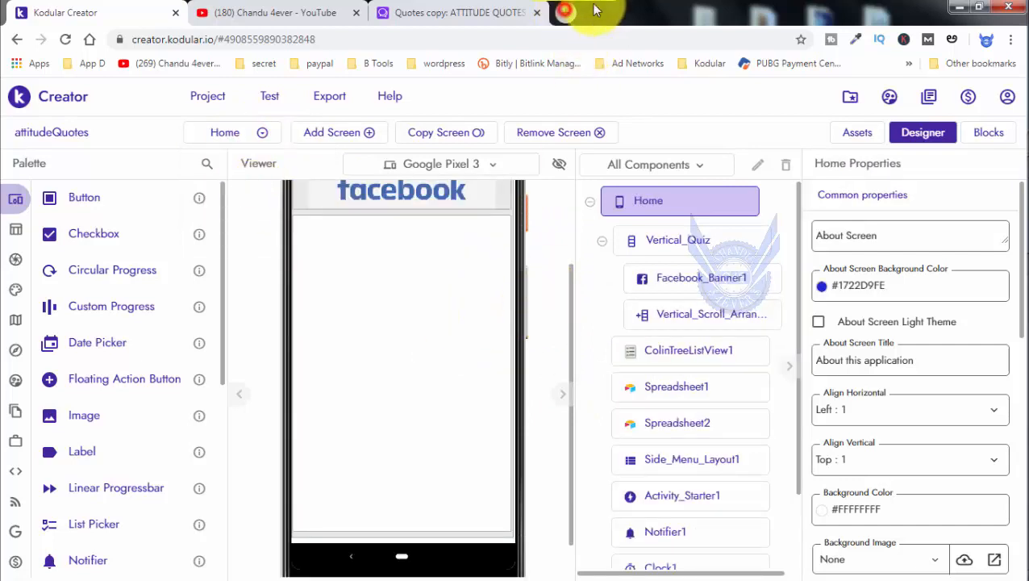
{"action": "left_click", "coordinate": [565, 13]}
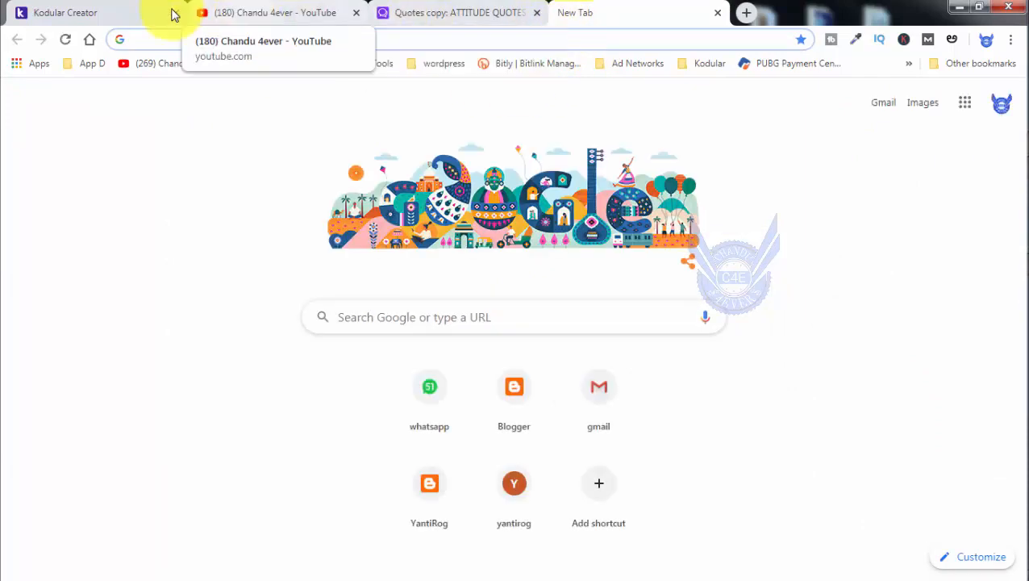
{"action": "left_click", "coordinate": [82, 16]}
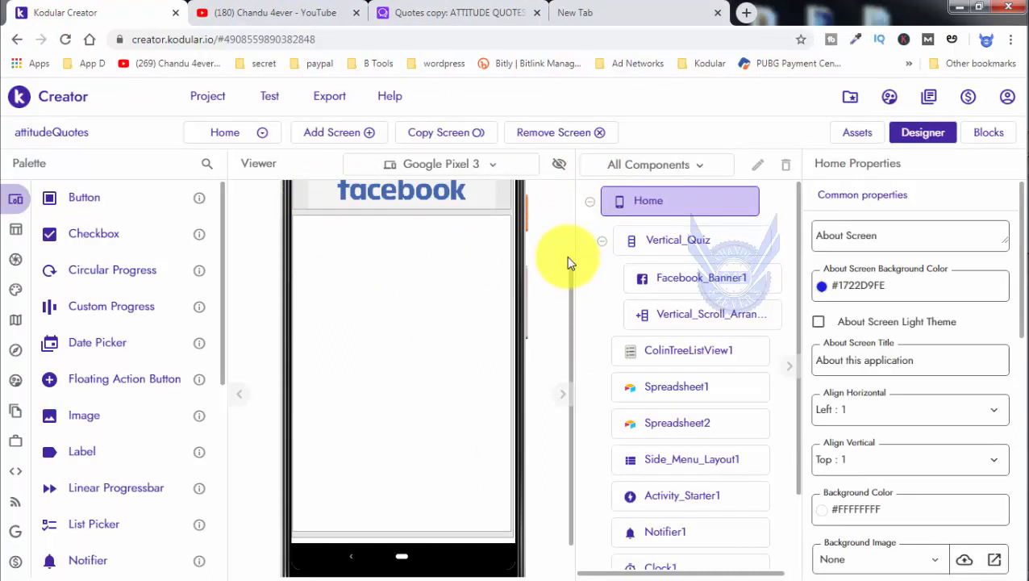
Step: Open Screen1 in the designer and review its common properties through the version name, dismissing the Windows color scheme prompt
{"action": "left_click", "coordinate": [238, 133]}
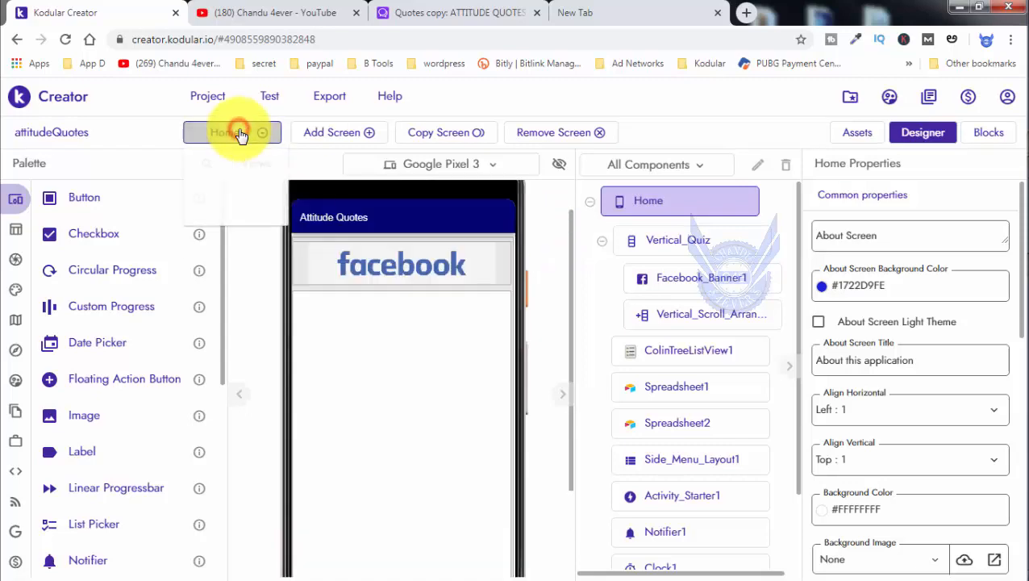
{"action": "left_click", "coordinate": [246, 216]}
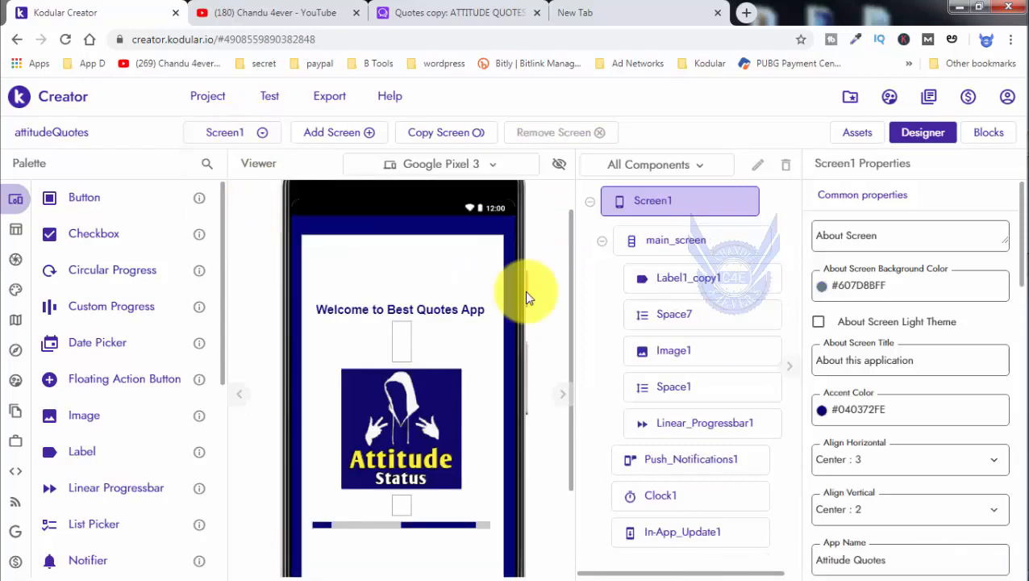
{"action": "scroll", "coordinate": [878, 386], "scroll_direction": "down", "scroll_amount": 8}
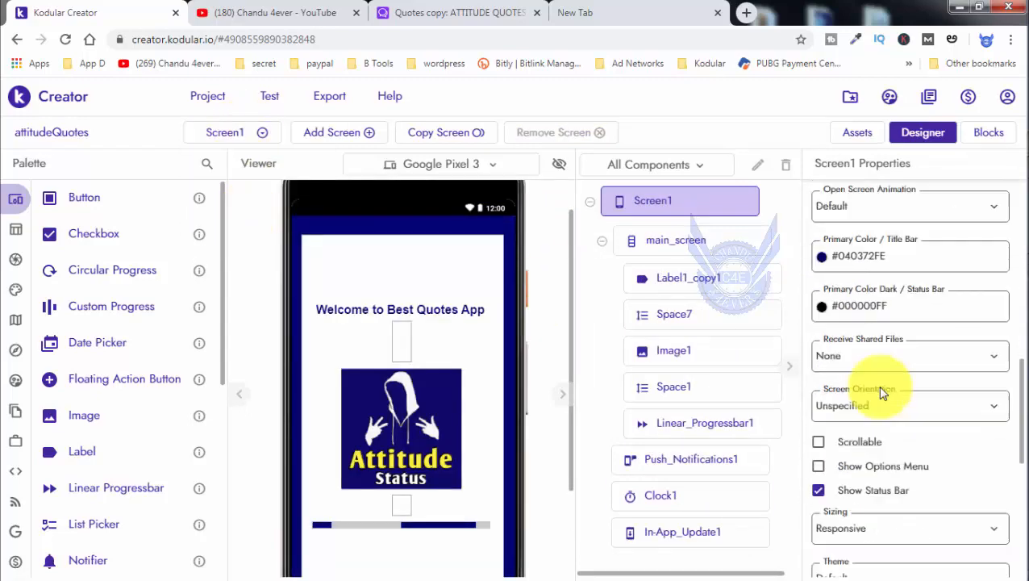
{"action": "scroll", "coordinate": [884, 403], "scroll_direction": "down", "scroll_amount": 5}
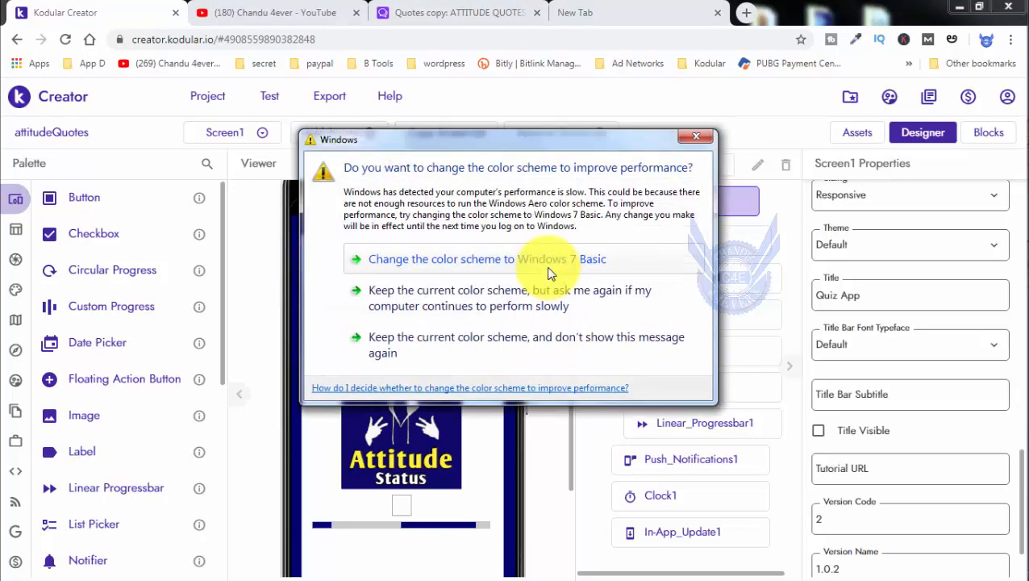
{"action": "left_click", "coordinate": [696, 136]}
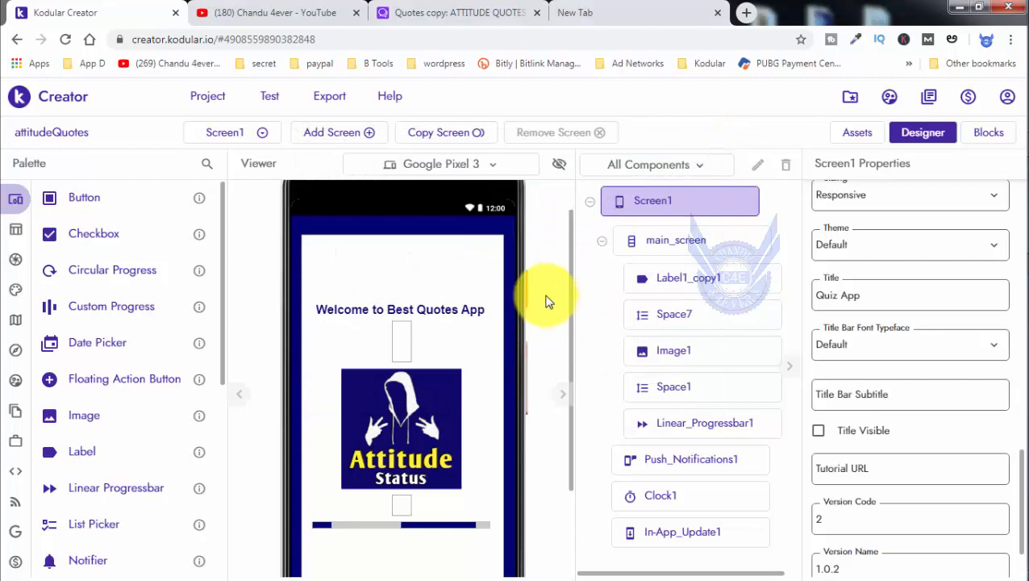
{"action": "scroll", "coordinate": [919, 453], "scroll_direction": "down", "scroll_amount": 1}
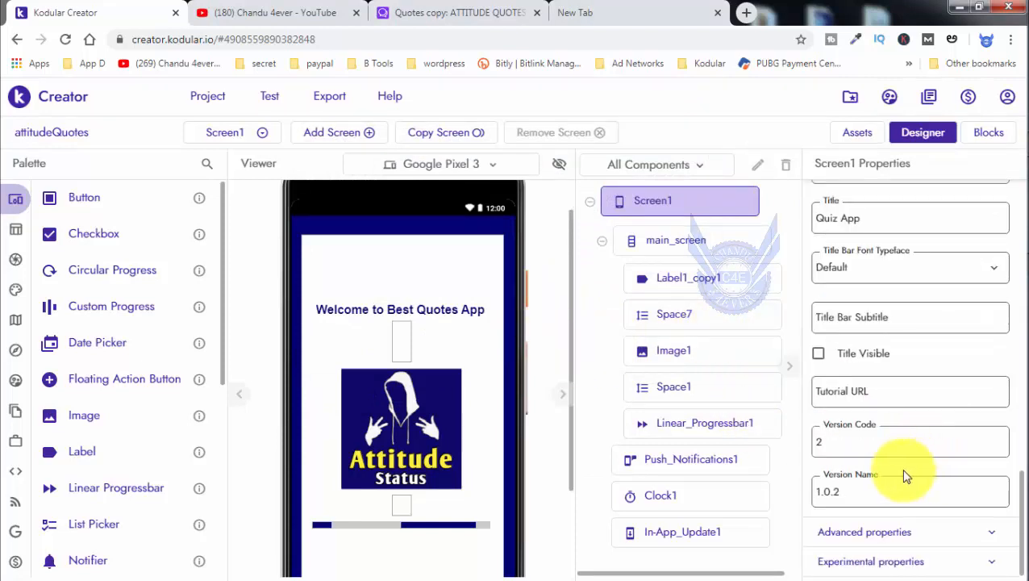
{"action": "scroll", "coordinate": [893, 351], "scroll_direction": "up", "scroll_amount": 1}
{"action": "scroll", "coordinate": [906, 460], "scroll_direction": "down", "scroll_amount": 1}
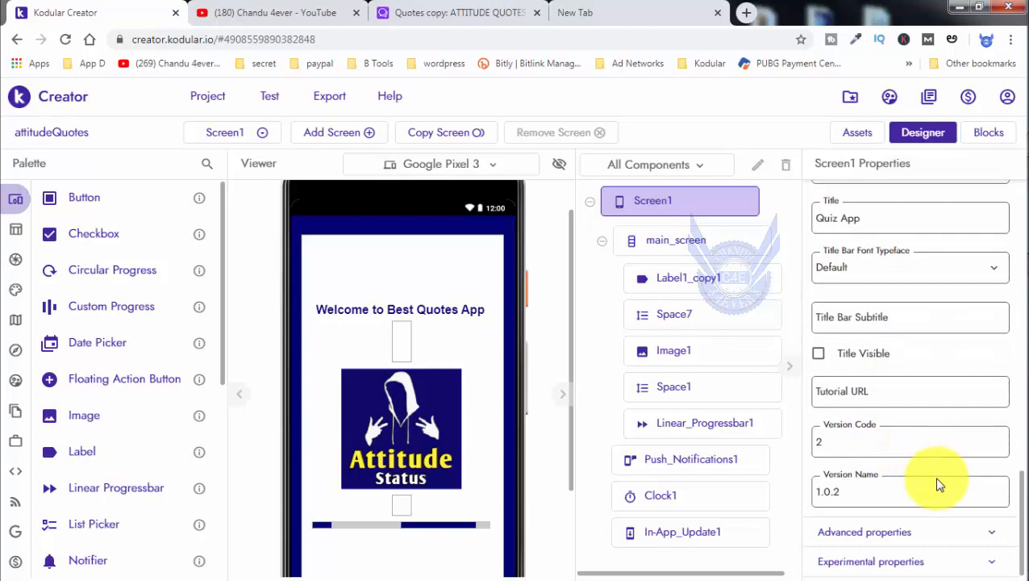
Step: Expand Screen1's advanced properties and highlight the package name for inspection
{"action": "left_click", "coordinate": [896, 536]}
{"action": "scroll", "coordinate": [928, 472], "scroll_direction": "down", "scroll_amount": 2}
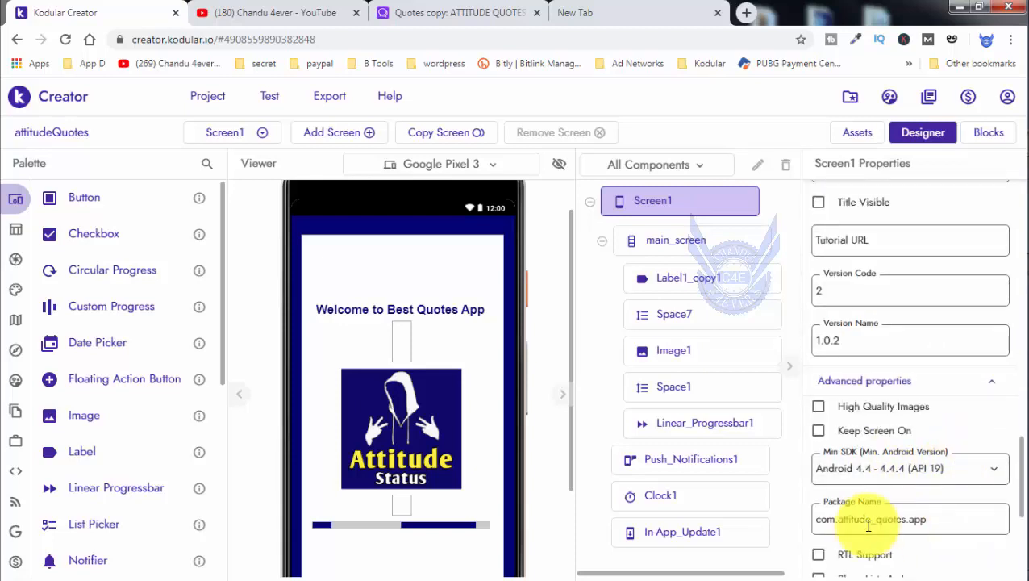
{"action": "left_click_drag", "start_coordinate": [944, 519], "coordinate": [807, 522]}
{"action": "left_click", "coordinate": [947, 519]}
{"action": "left_click_drag", "start_coordinate": [947, 519], "coordinate": [775, 523]}
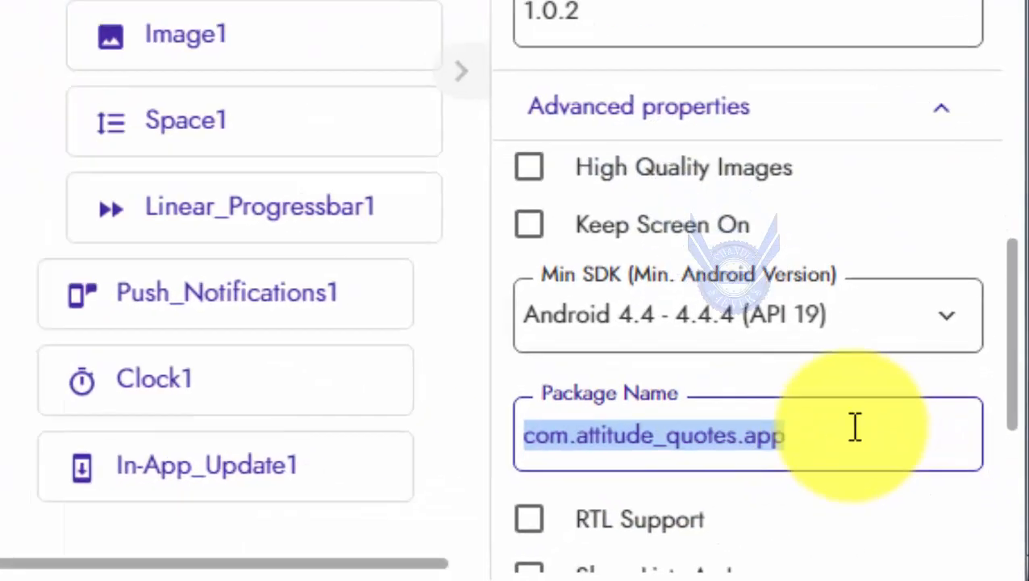
{"action": "left_click", "coordinate": [855, 428]}
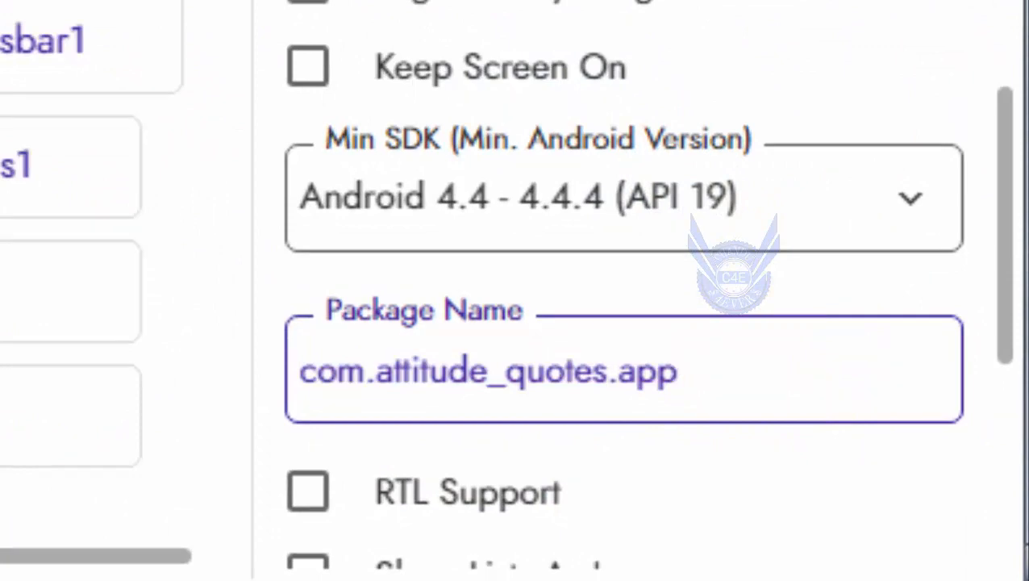
{"action": "left_click", "coordinate": [721, 369]}
{"action": "left_click_drag", "start_coordinate": [605, 387], "coordinate": [295, 372]}
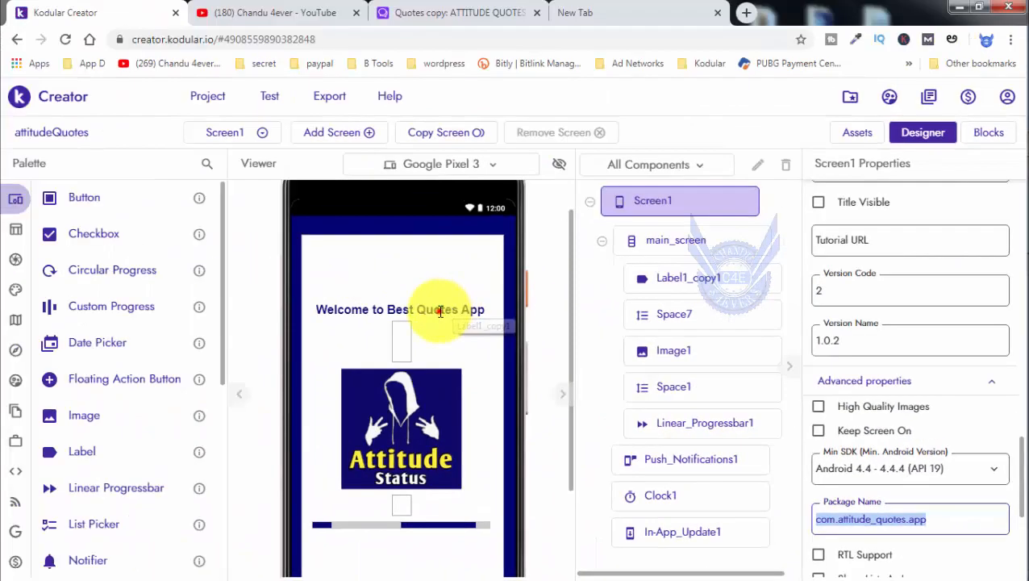
Step: Select the welcome label on Screen1 and highlight the words "to Best Quotes App" in its text property
{"action": "left_click", "coordinate": [443, 303]}
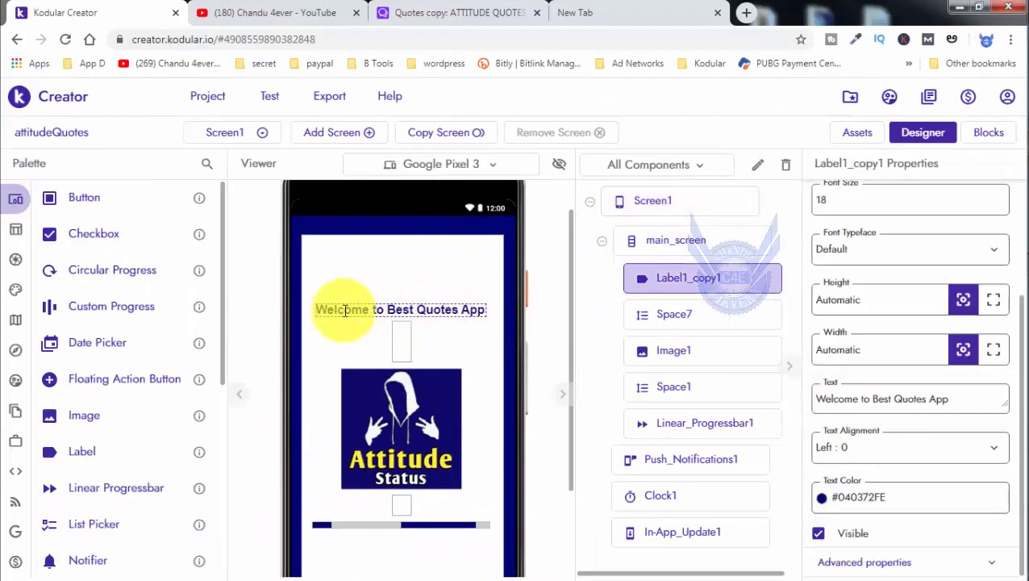
{"action": "left_click", "coordinate": [966, 402]}
{"action": "left_click_drag", "start_coordinate": [965, 402], "coordinate": [861, 398]}
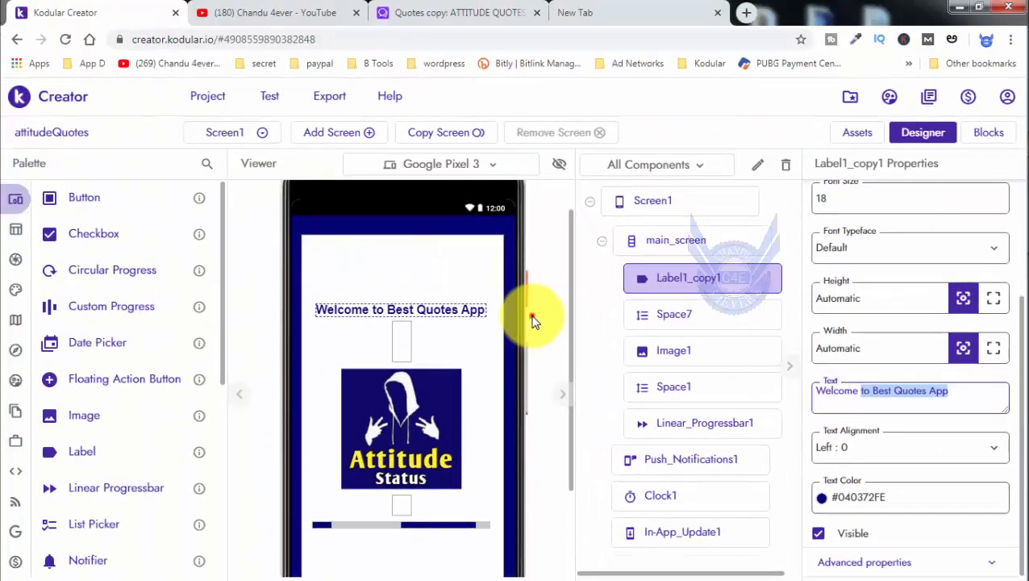
{"action": "left_click", "coordinate": [533, 321]}
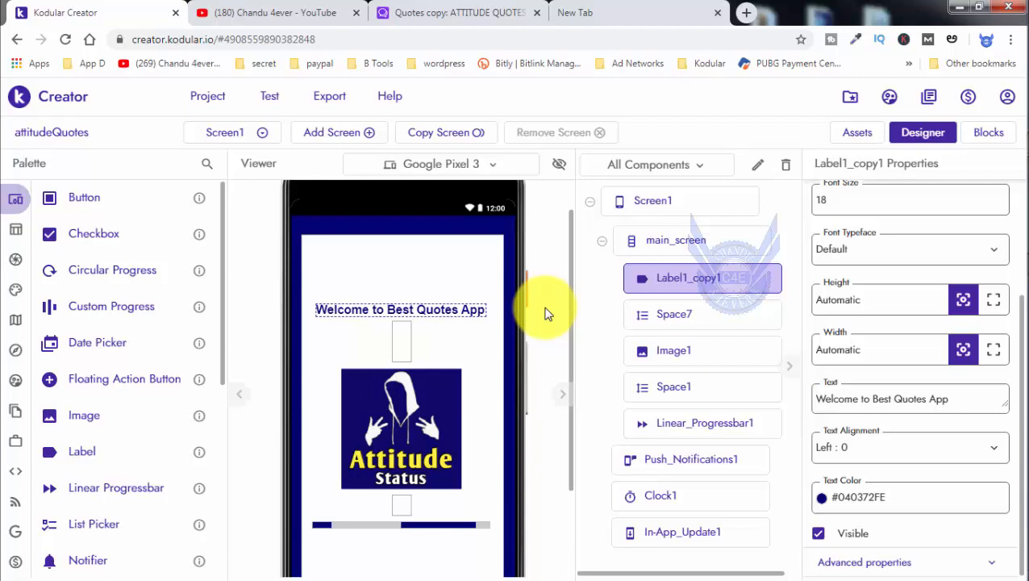
Step: Examine Screen1's full splash layout in the viewer and dismiss the Windows color scheme prompt
{"action": "scroll", "coordinate": [544, 313], "scroll_direction": "up", "scroll_amount": 1}
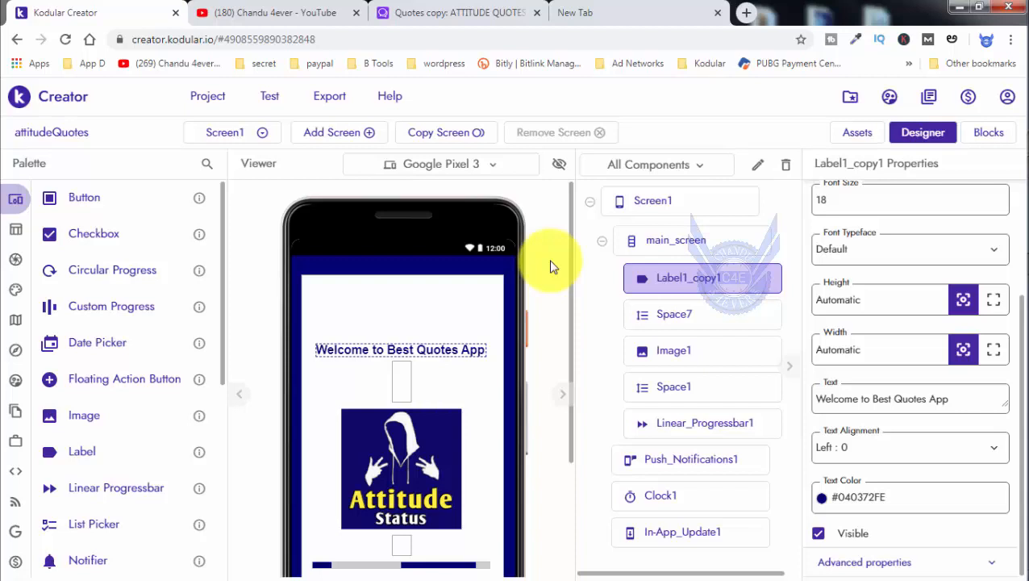
{"action": "scroll", "coordinate": [547, 322], "scroll_direction": "down", "scroll_amount": 2}
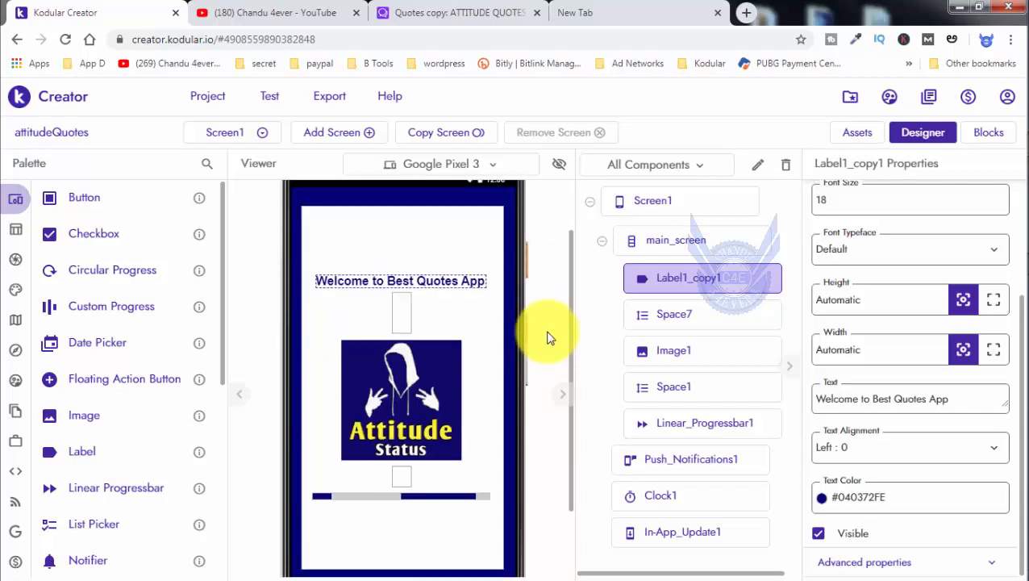
{"action": "scroll", "coordinate": [547, 348], "scroll_direction": "up", "scroll_amount": 2}
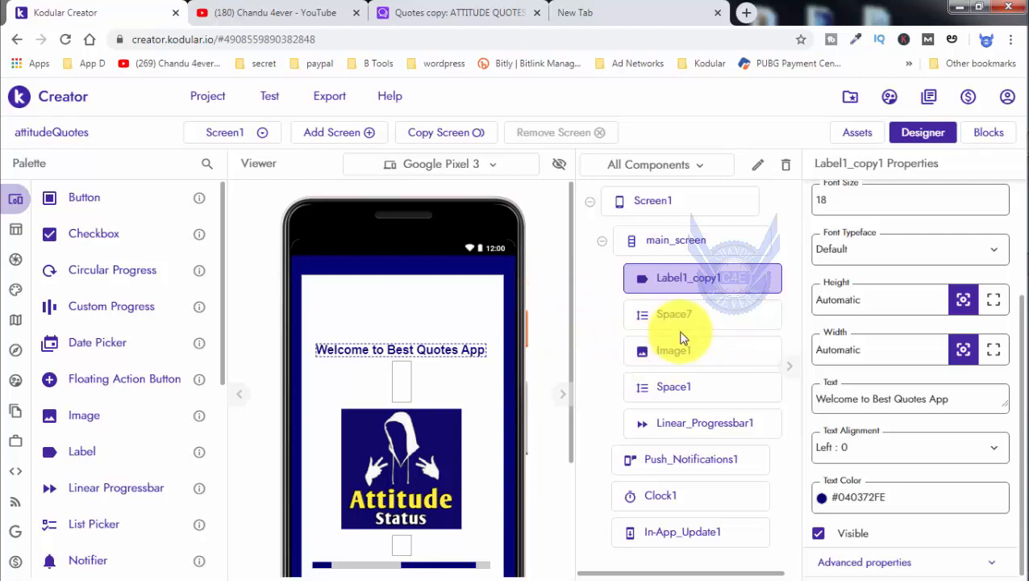
{"action": "left_click", "coordinate": [546, 263]}
{"action": "scroll", "coordinate": [546, 266], "scroll_direction": "down", "scroll_amount": 2}
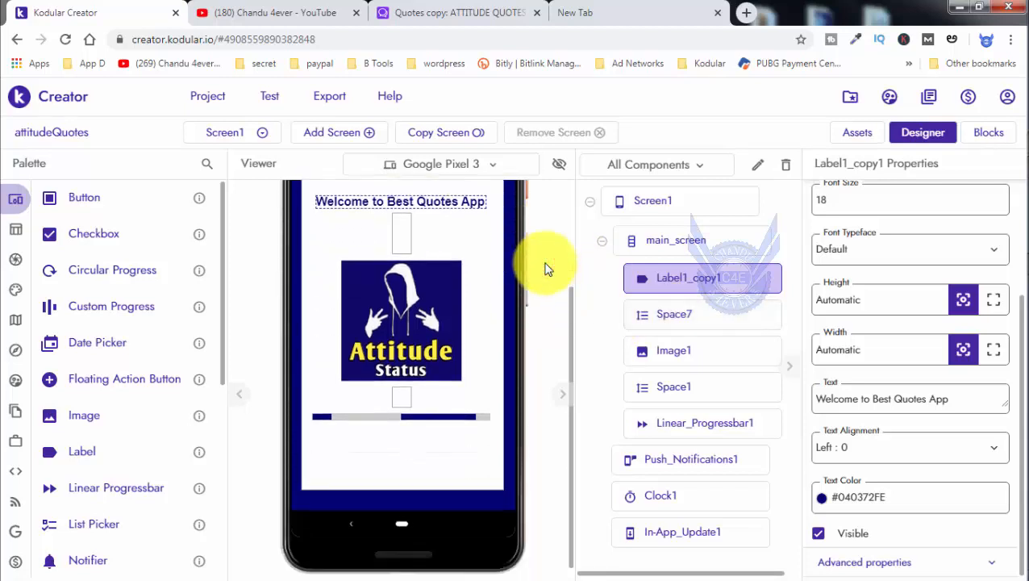
{"action": "scroll", "coordinate": [545, 269], "scroll_direction": "up", "scroll_amount": 2}
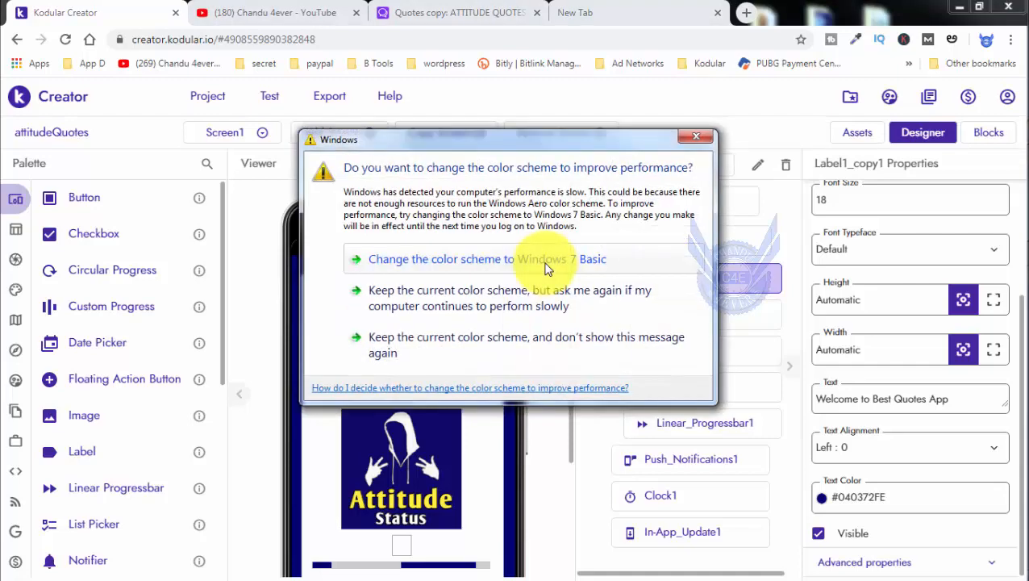
{"action": "left_click", "coordinate": [546, 259]}
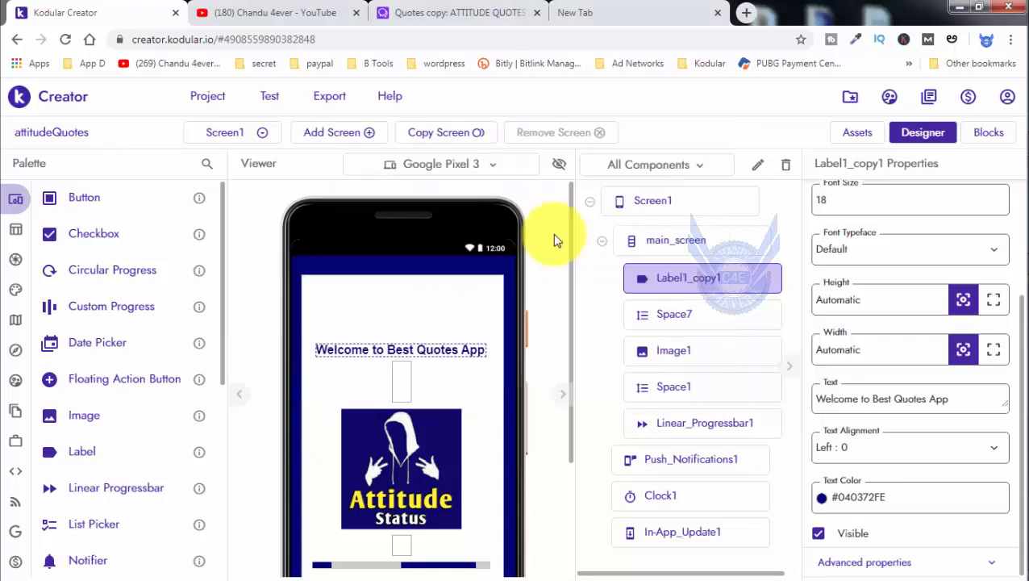